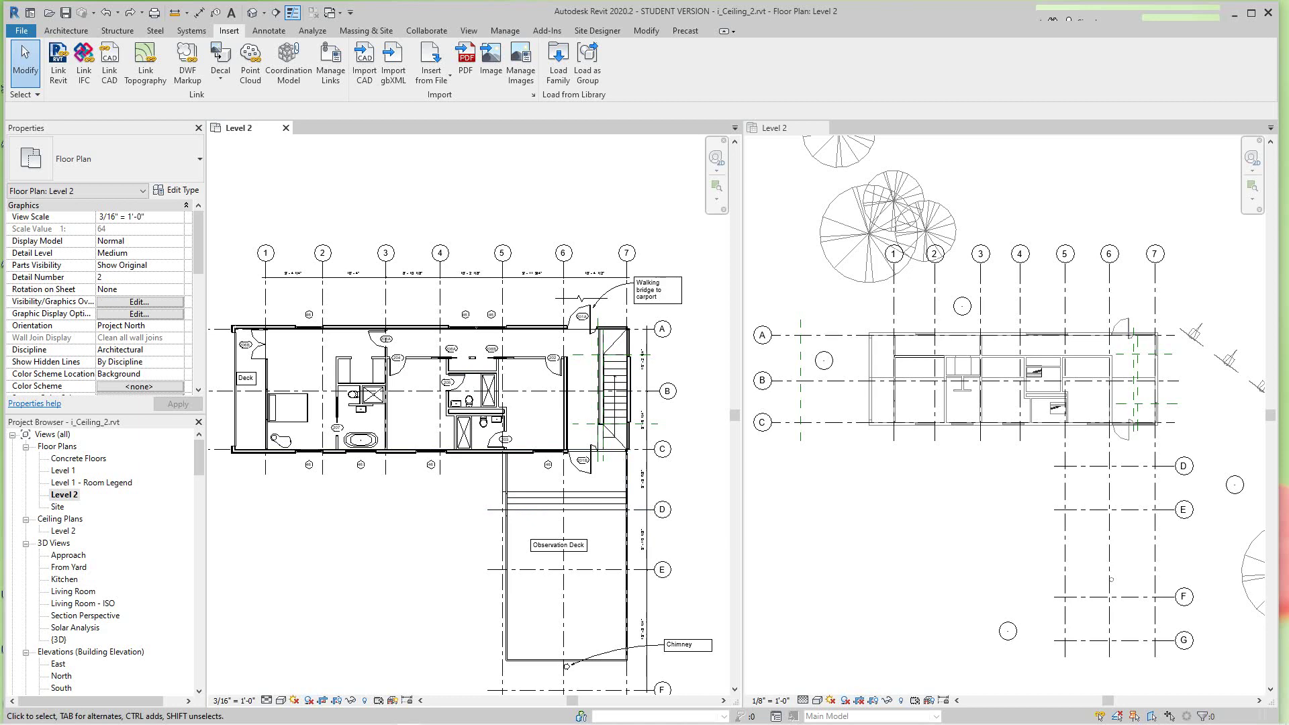
Examine the Level 2 floor plan and the building's roof in the default 3D view, ending back in the plan.
scroll(1016, 392, down, 1)
scroll(563, 398, up, 4)
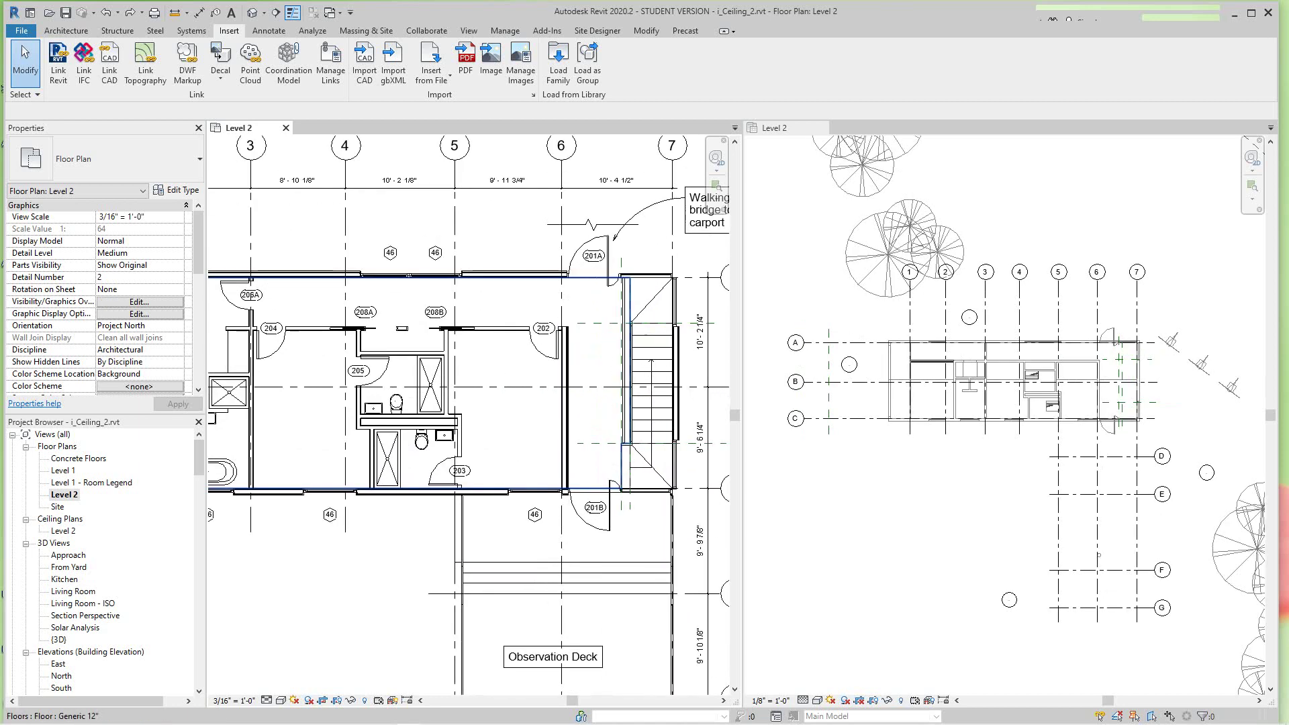
scroll(514, 399, down, 4)
scroll(415, 499, up, 4)
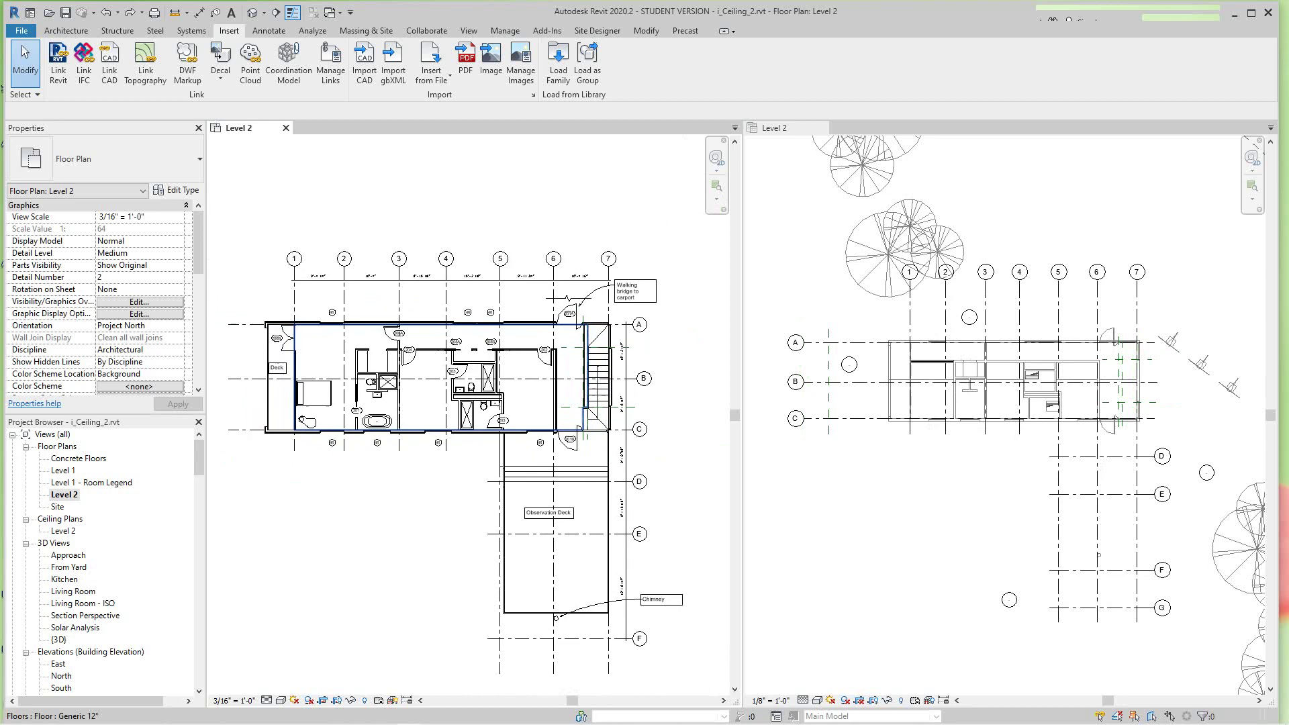
scroll(561, 375, down, 3)
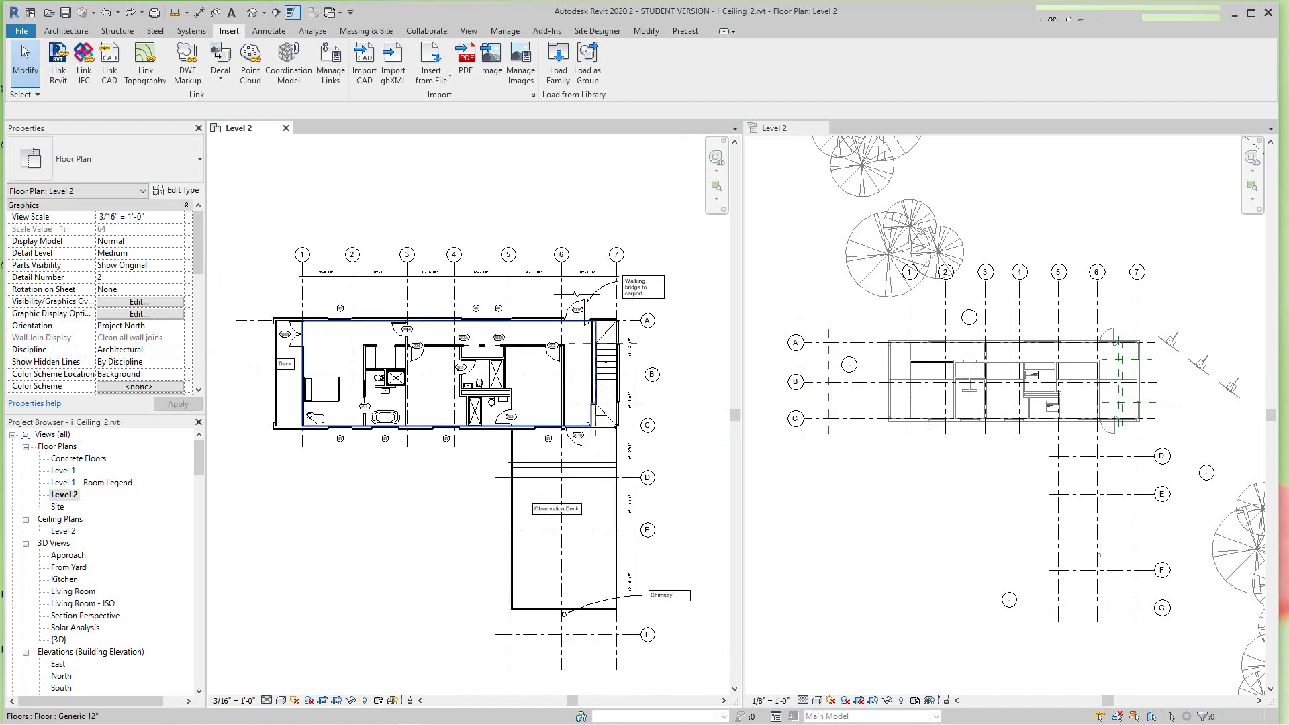
middle_drag(447, 436, 485, 439)
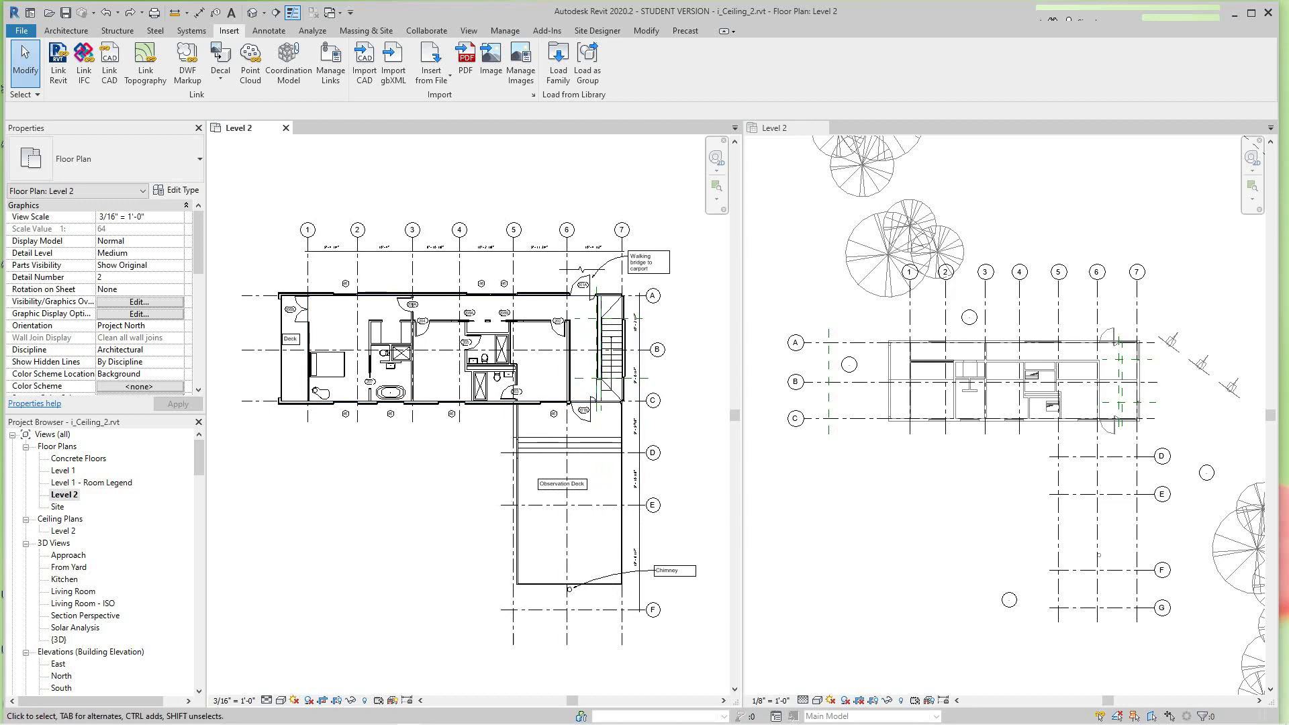
click(254, 12)
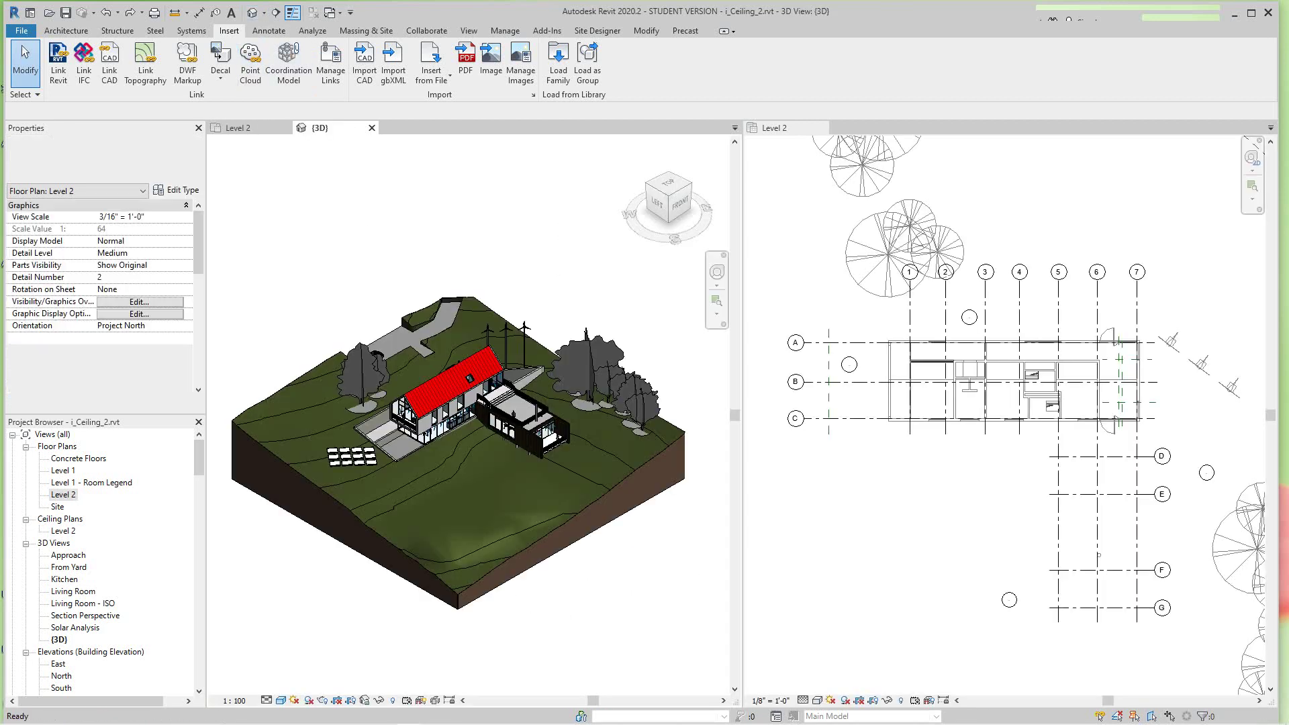
scroll(412, 417, up, 5)
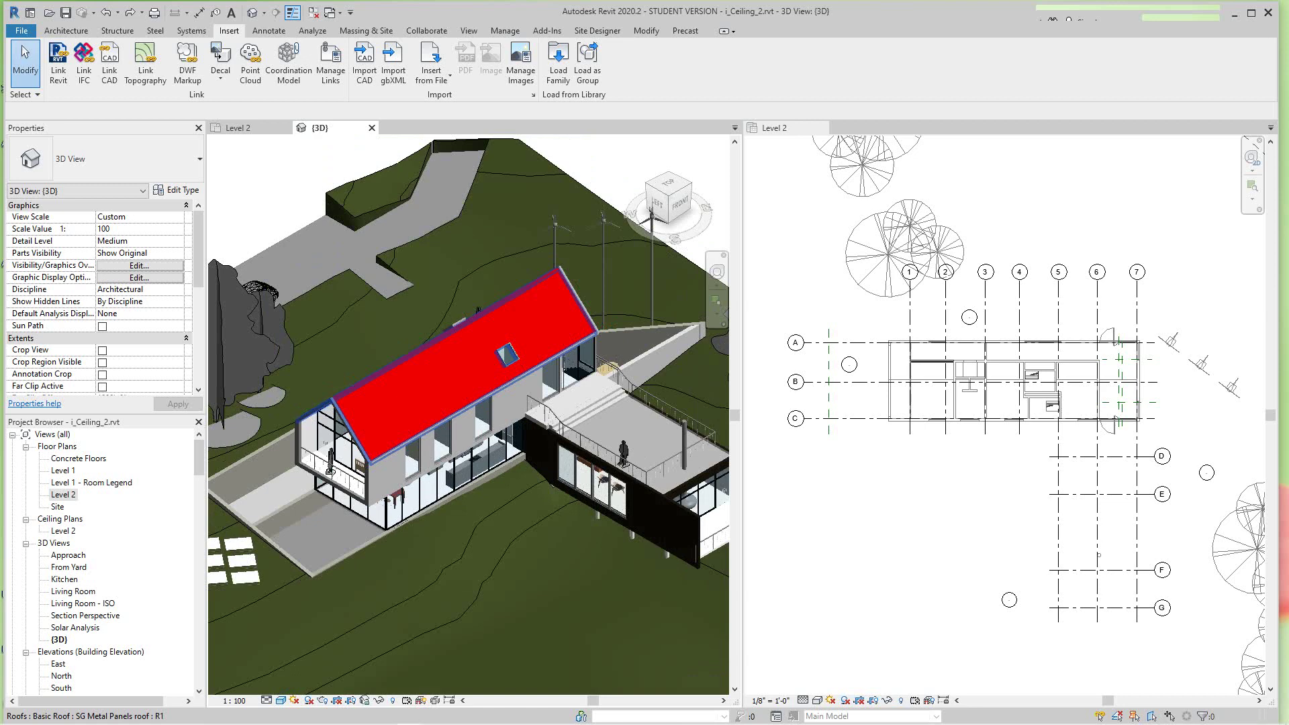
scroll(400, 409, down, 4)
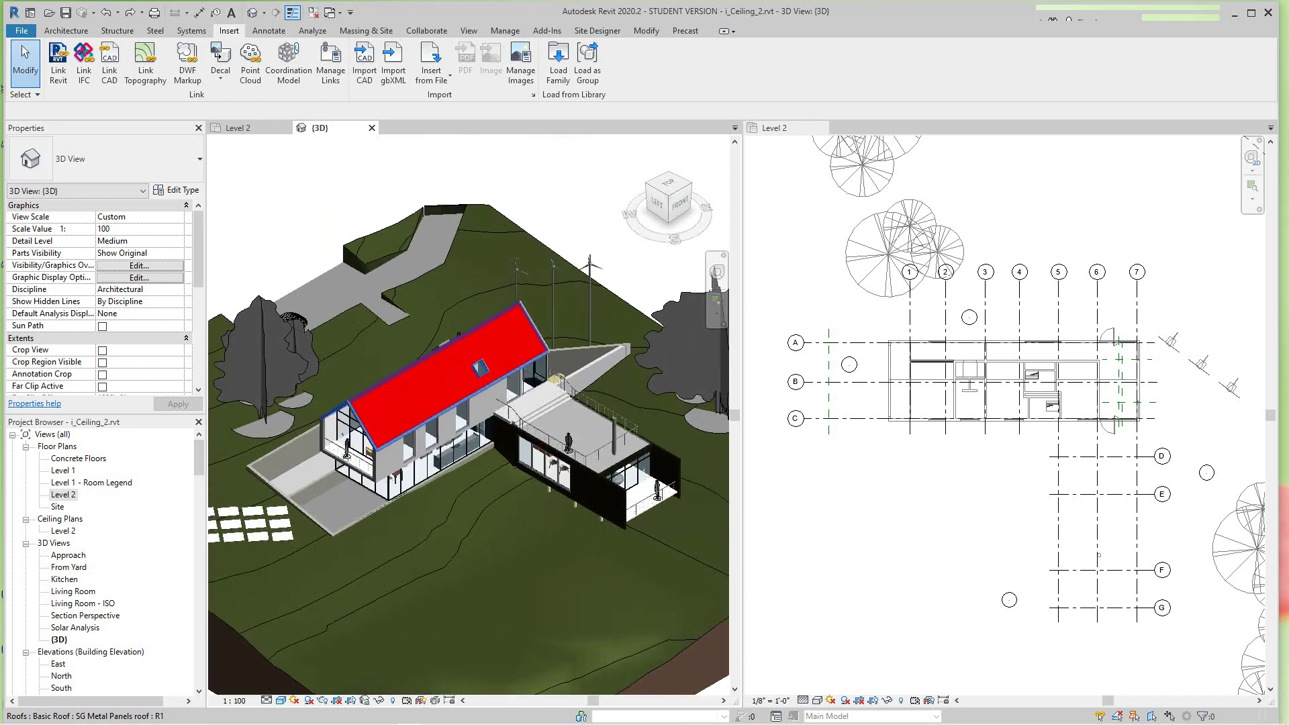
click(248, 128)
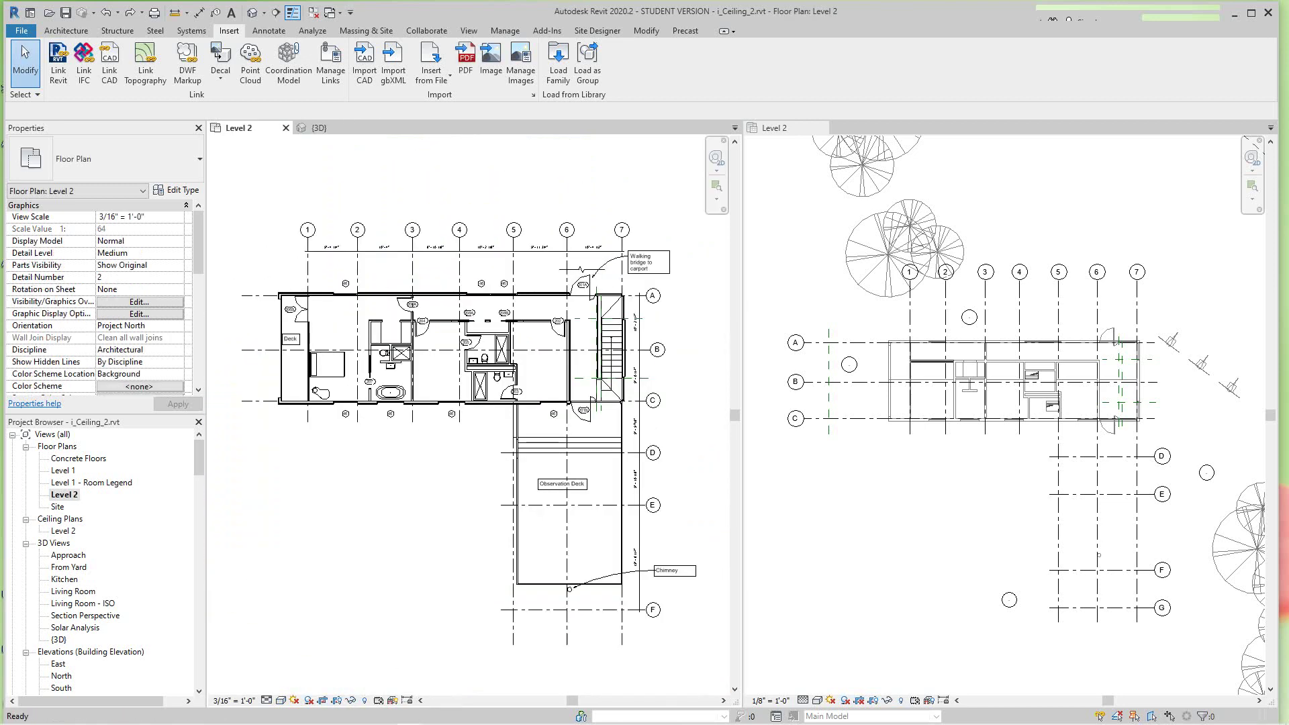
scroll(409, 339, down, 1)
scroll(432, 379, up, 1)
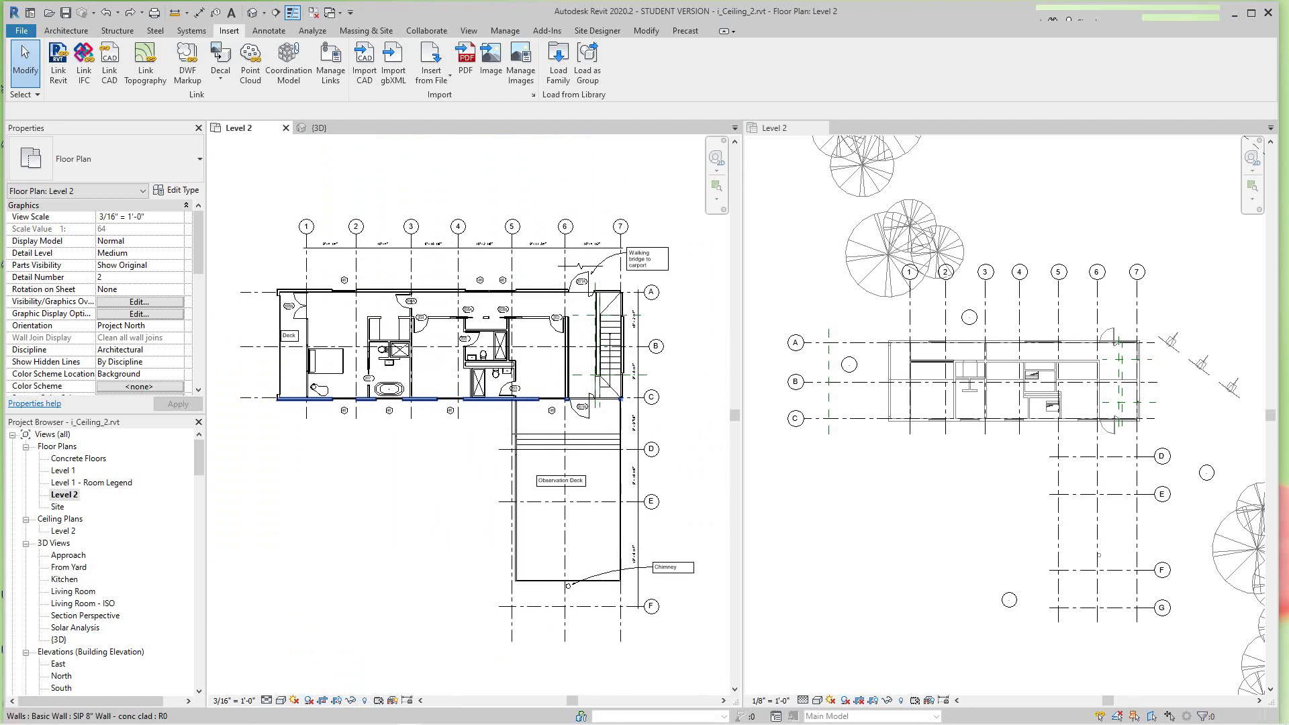
middle_drag(433, 379, 422, 395)
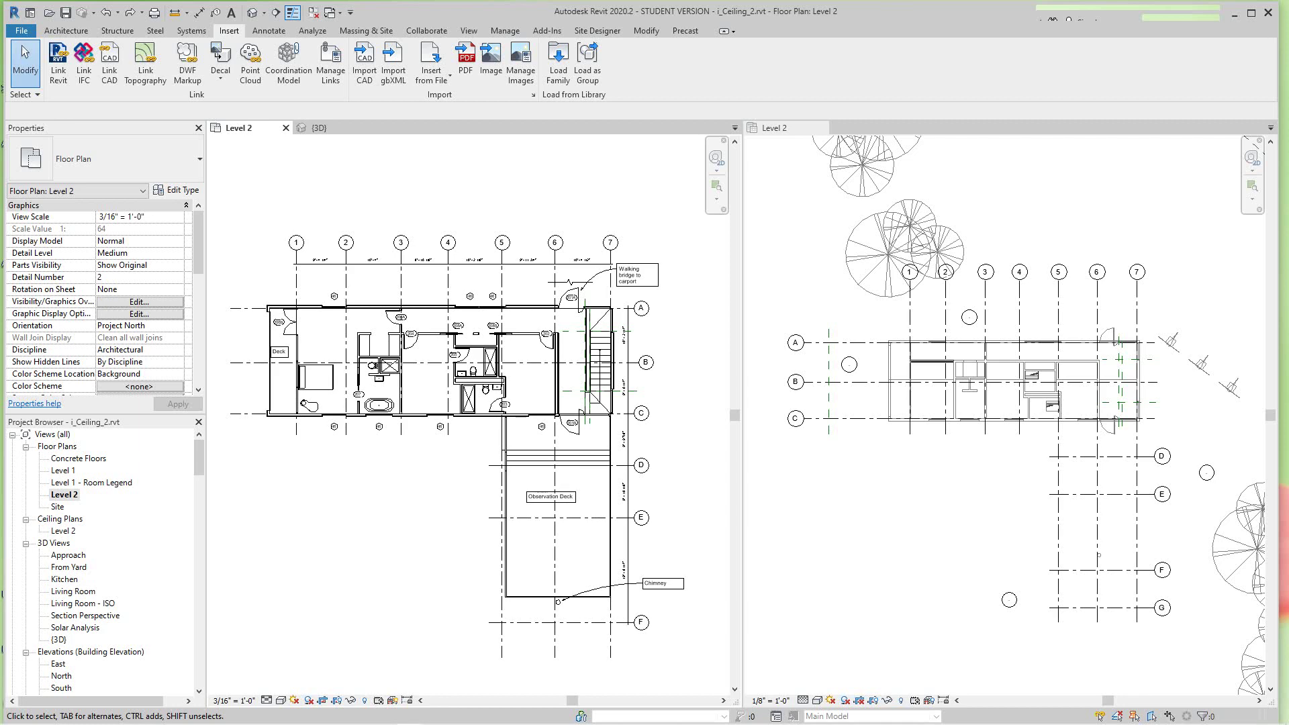
Load the 2x12 type of the Dimension Lumber wood framing family into the project.
click(66, 30)
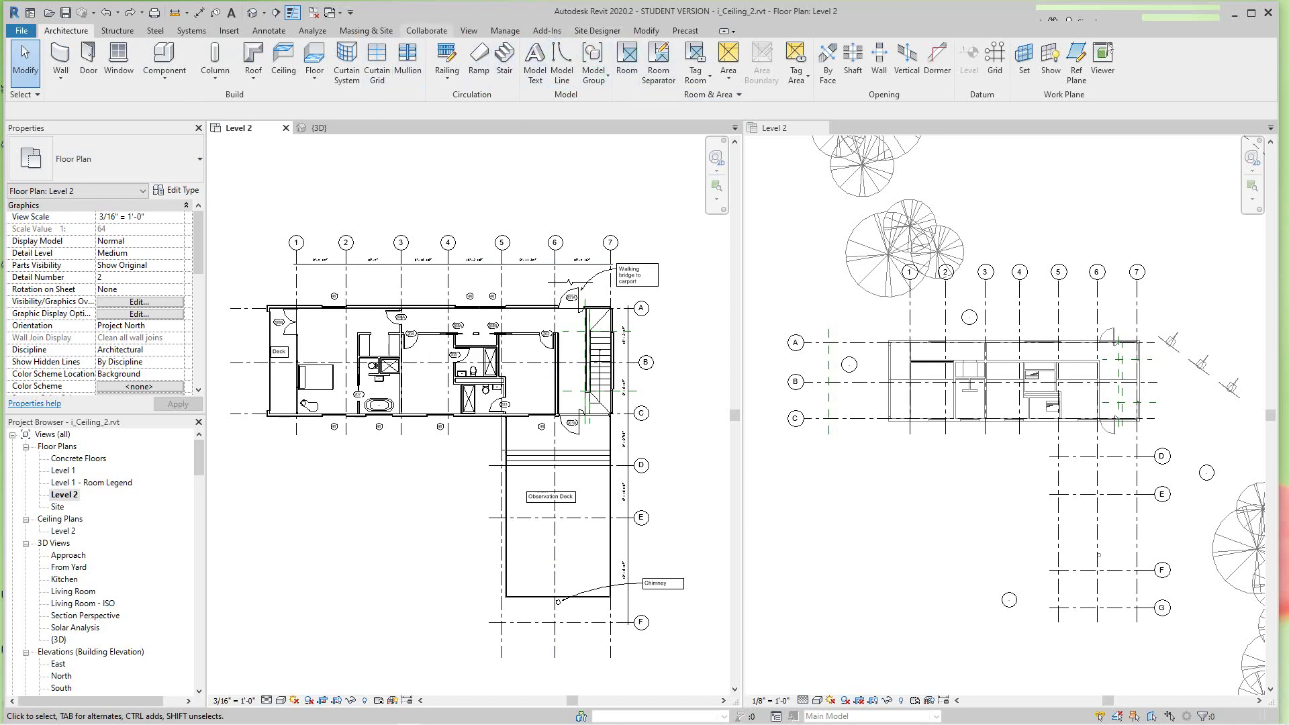
click(229, 30)
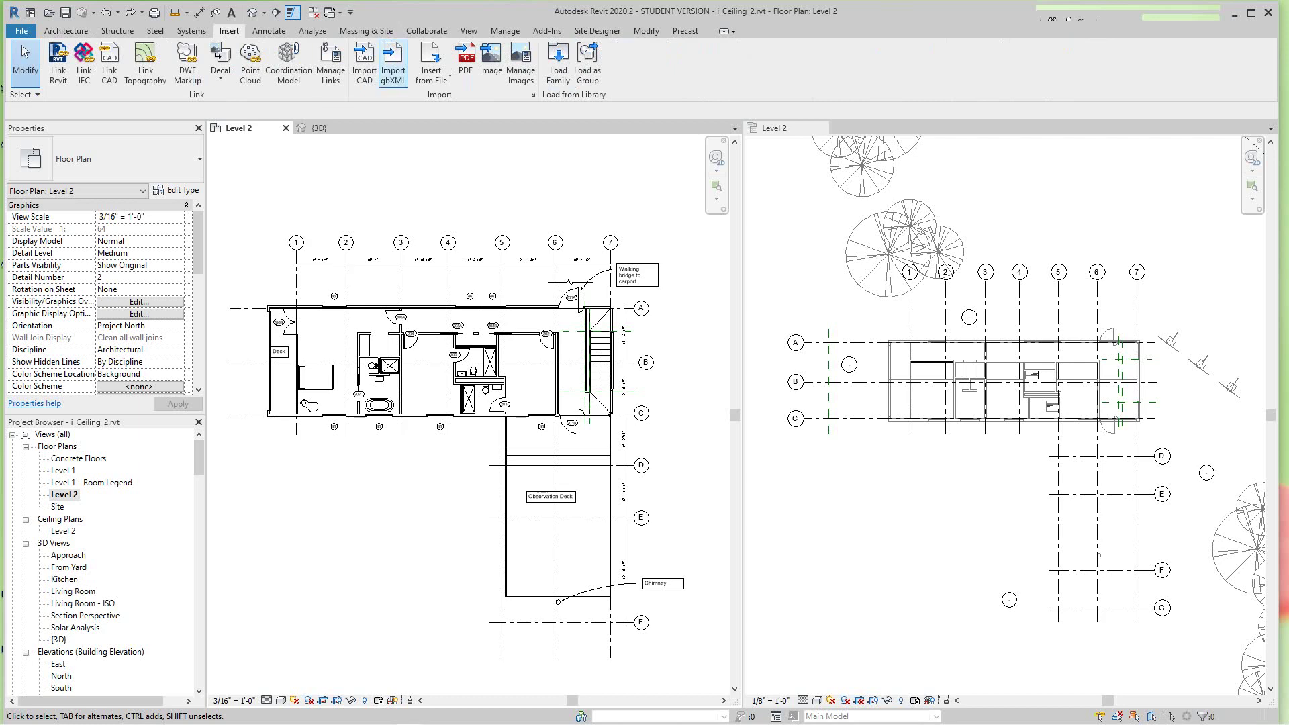
click(557, 63)
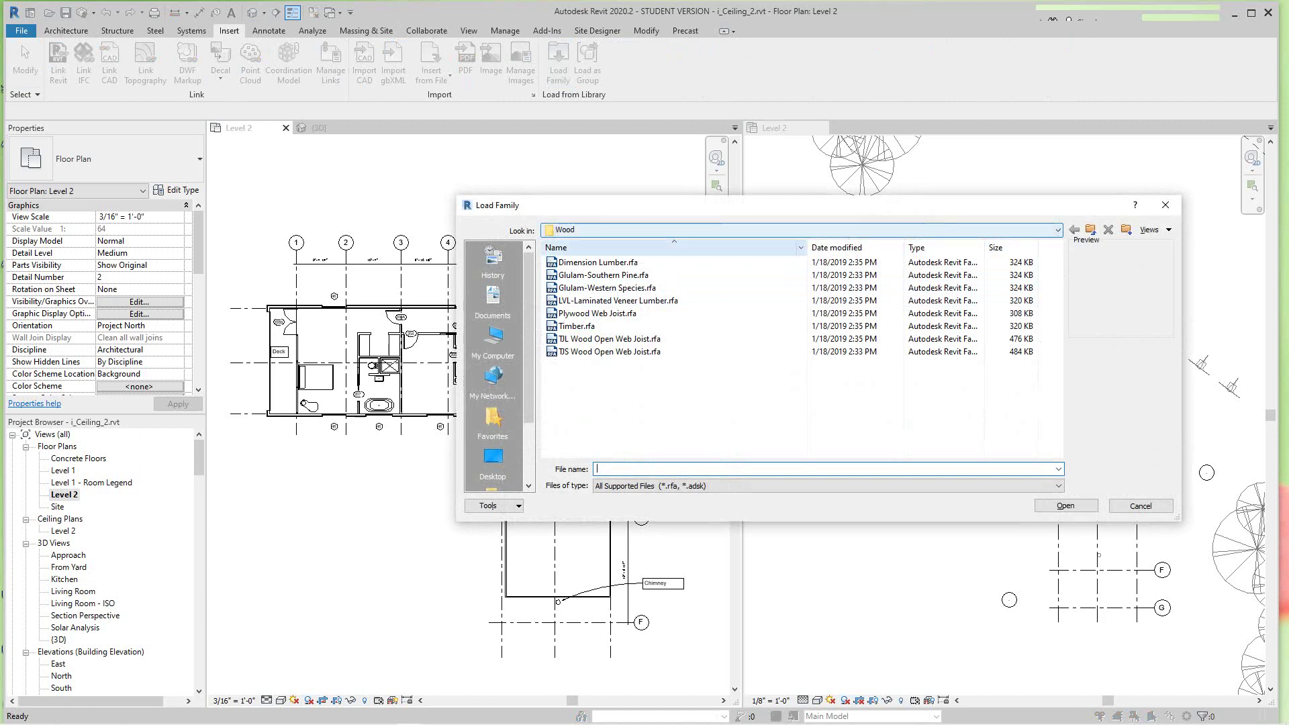
click(597, 262)
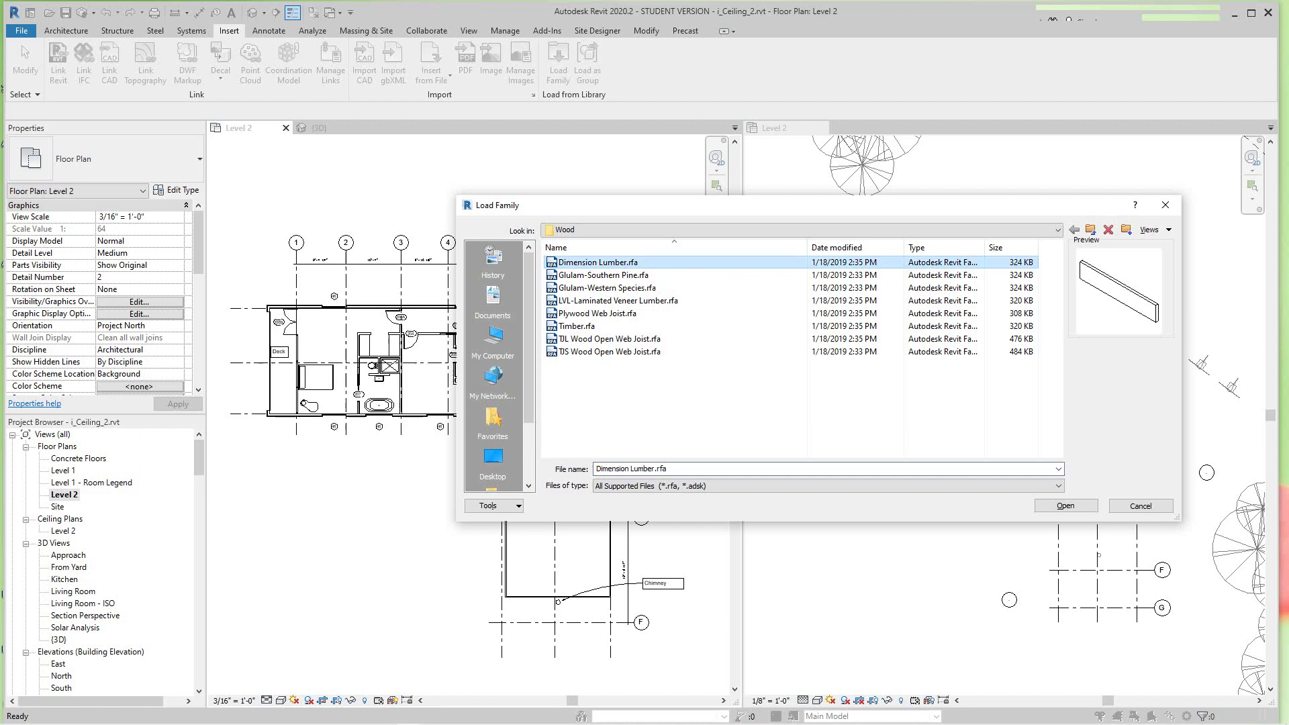
click(1065, 505)
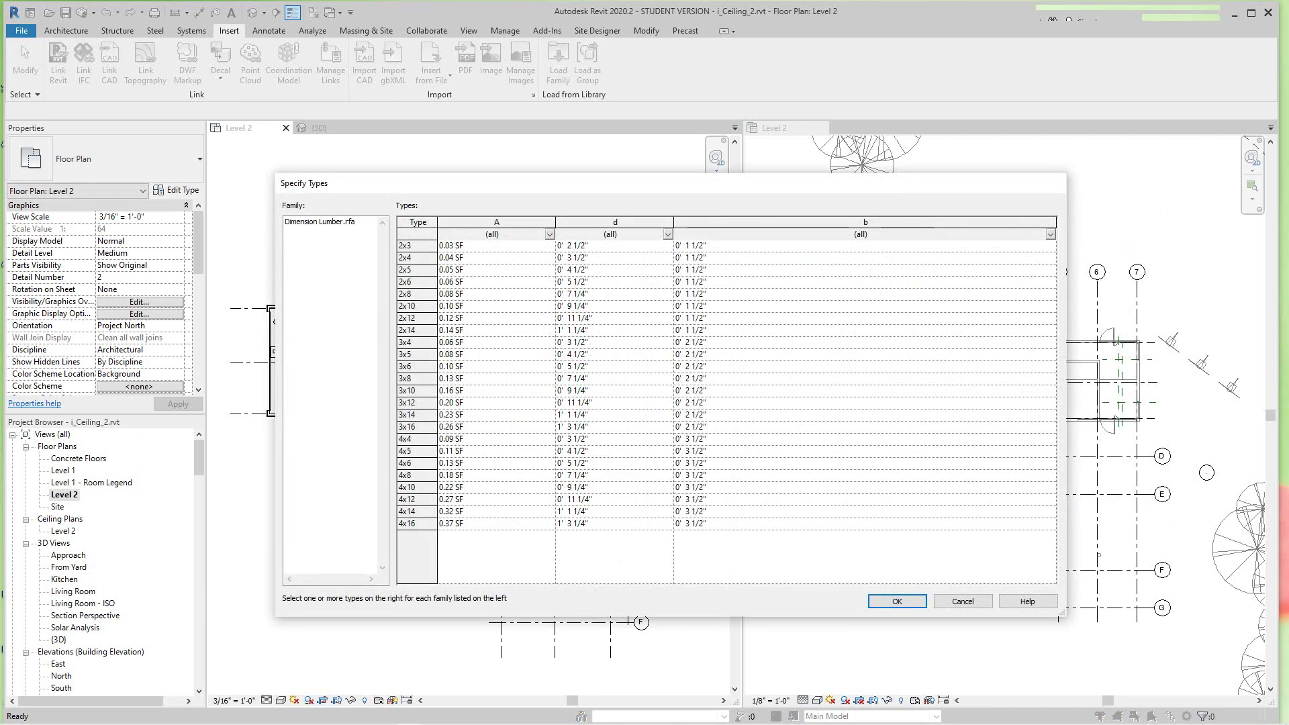
click(416, 318)
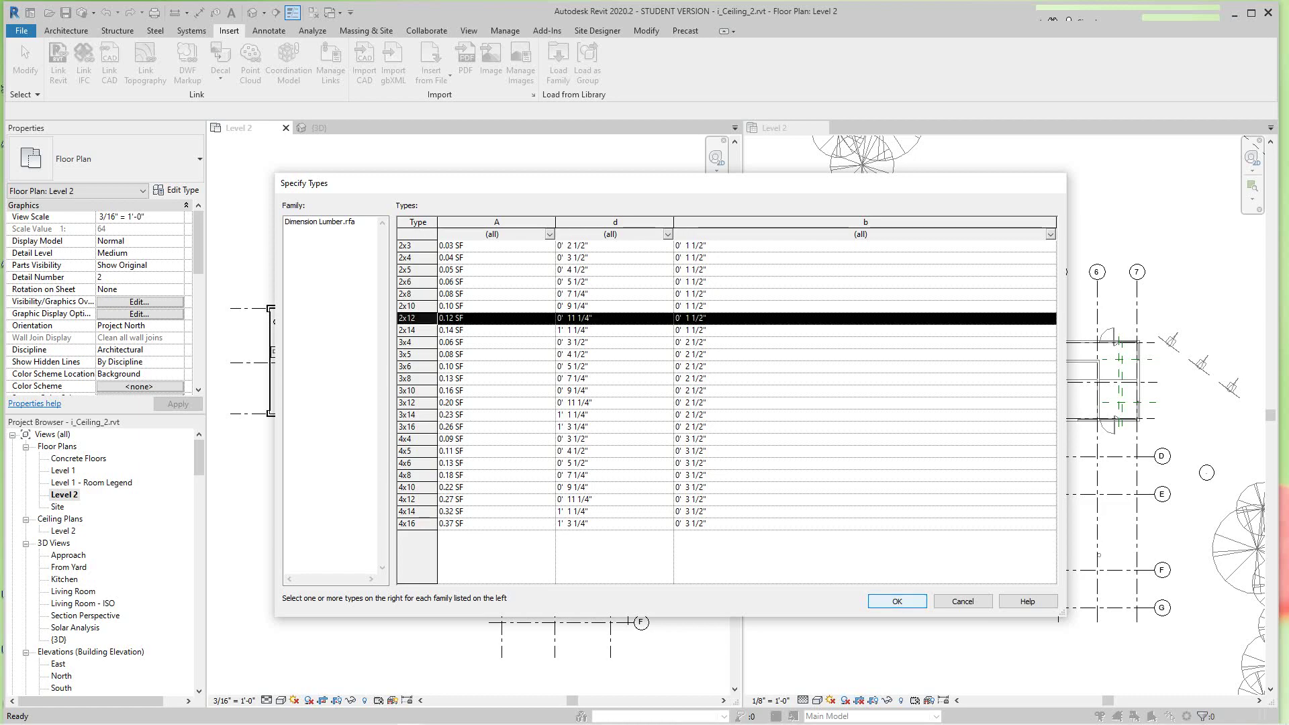
click(897, 601)
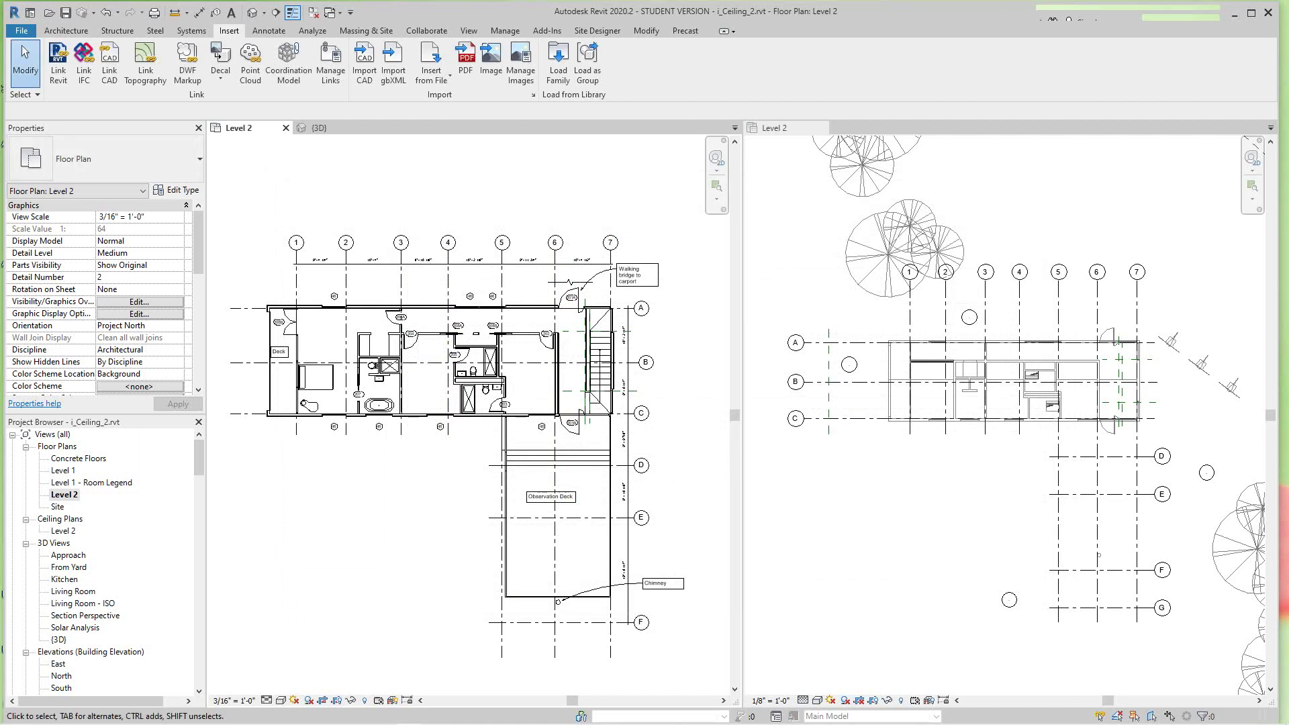
scroll(406, 333, down, 2)
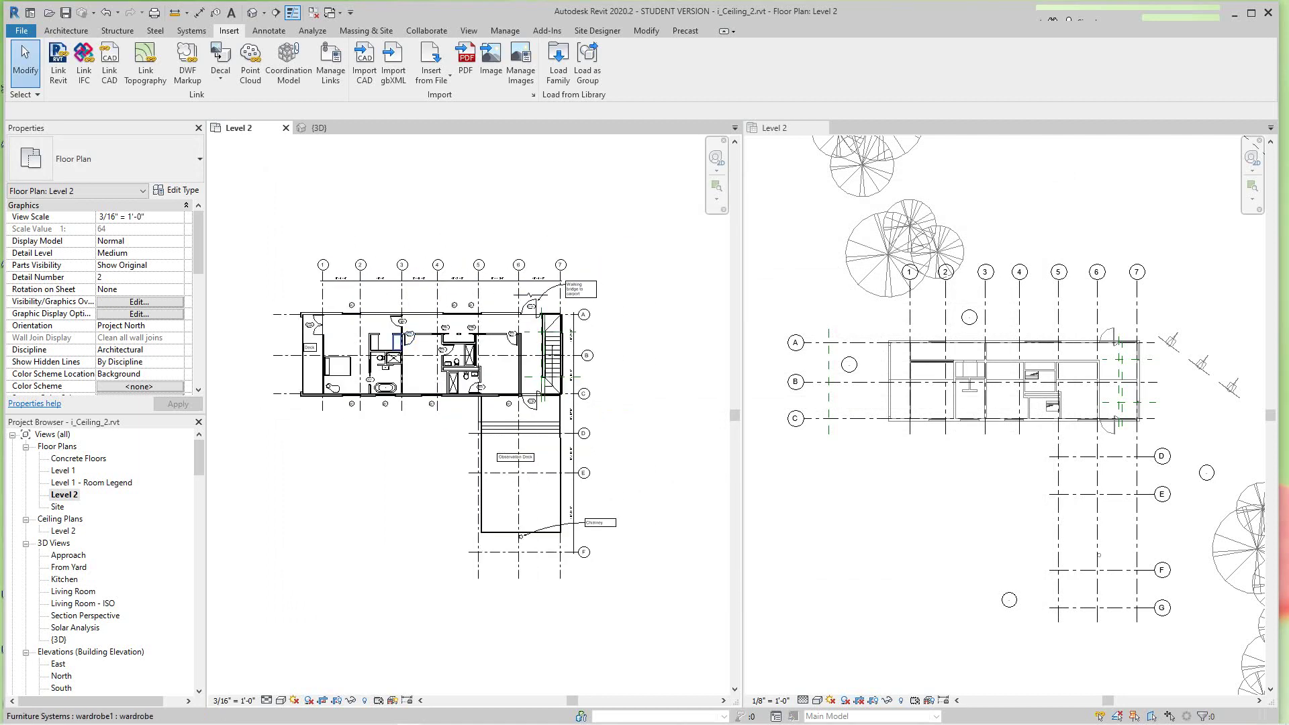
scroll(961, 365, up, 3)
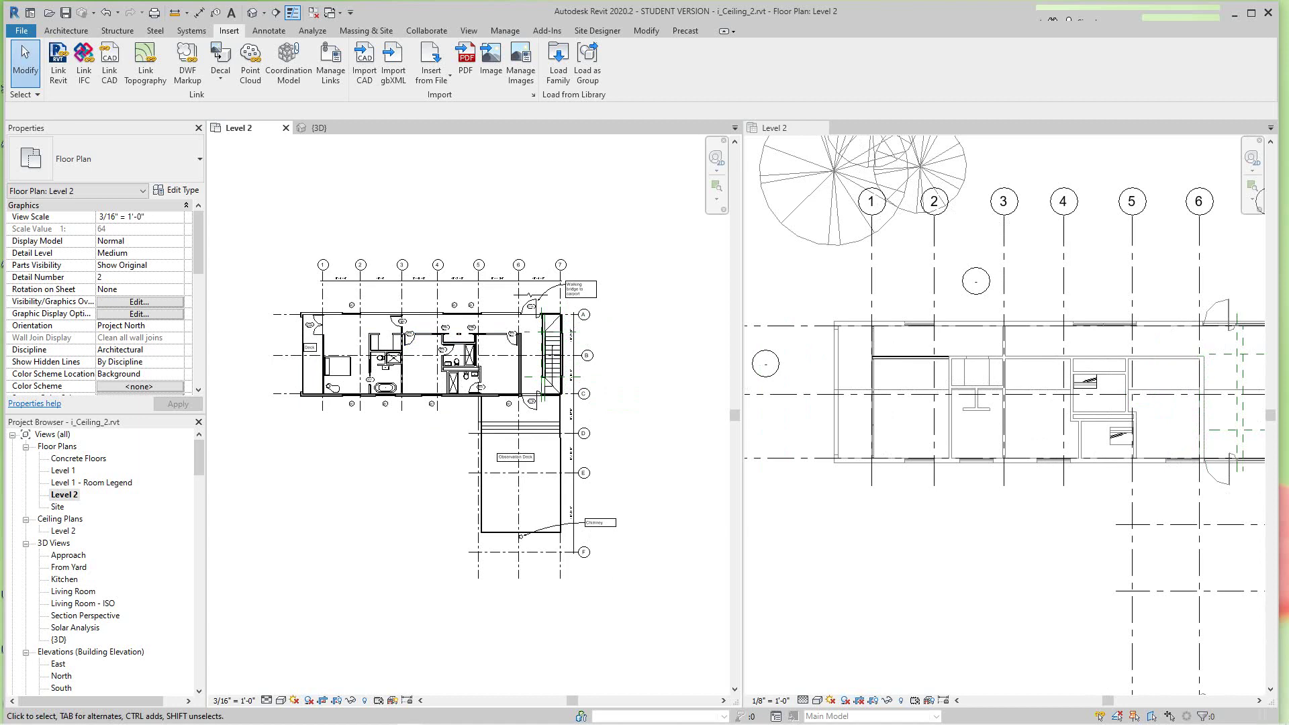
scroll(920, 370, down, 5)
scroll(355, 296, up, 1)
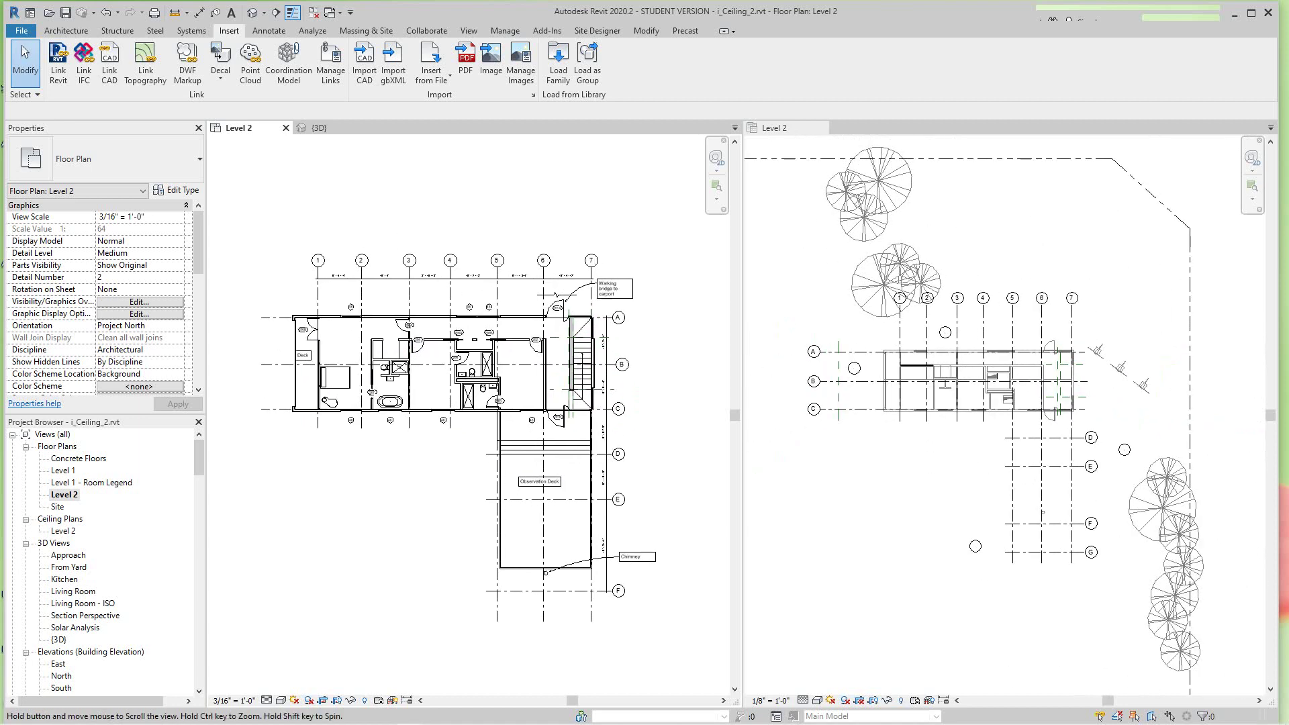
middle_drag(412, 437, 422, 463)
scroll(422, 463, up, 2)
scroll(421, 463, down, 2)
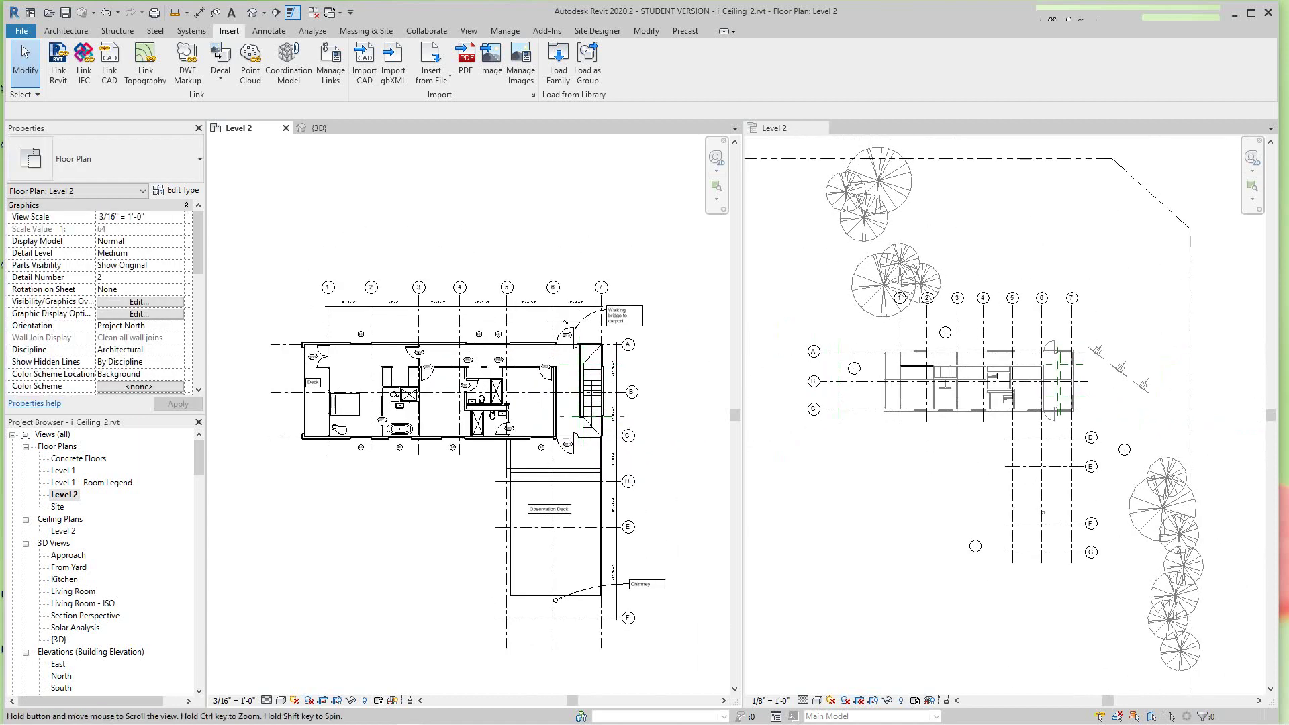
Sketch a rectangular beam system boundary, about 65' by 20', around the house's outer walls from the deck corner to the opposite stair corner.
click(118, 30)
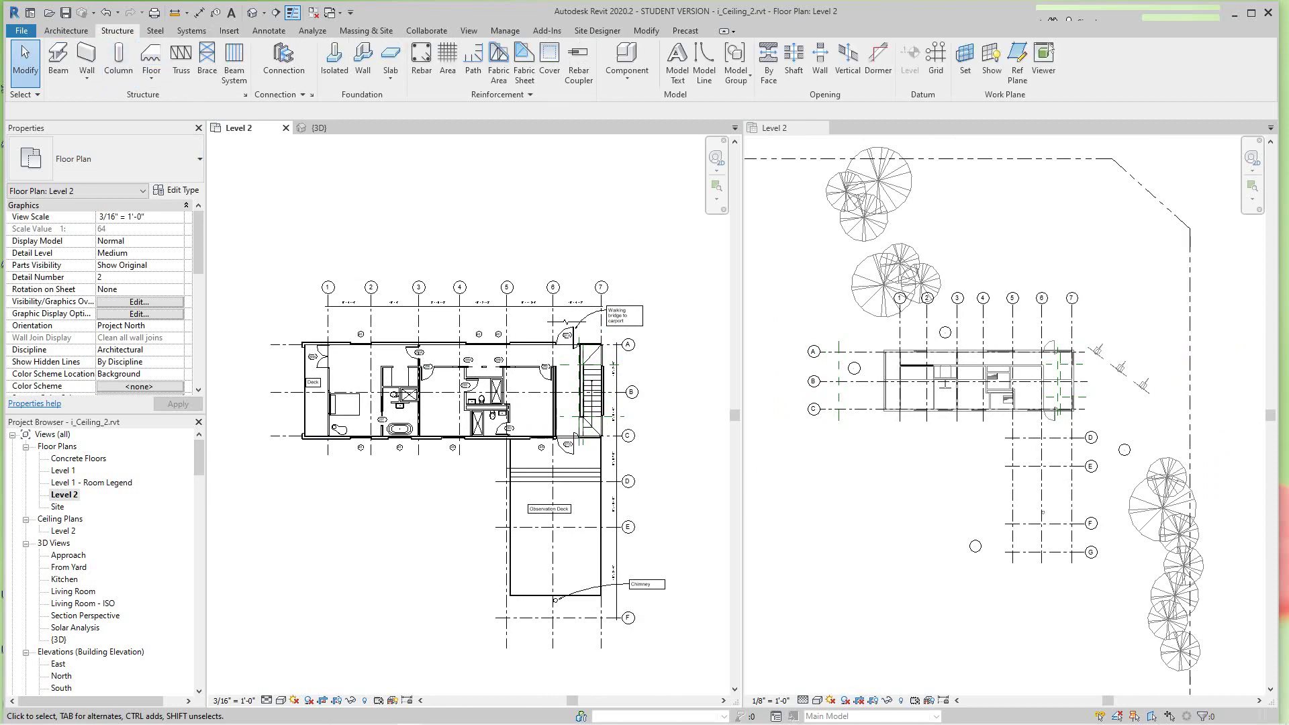
click(234, 60)
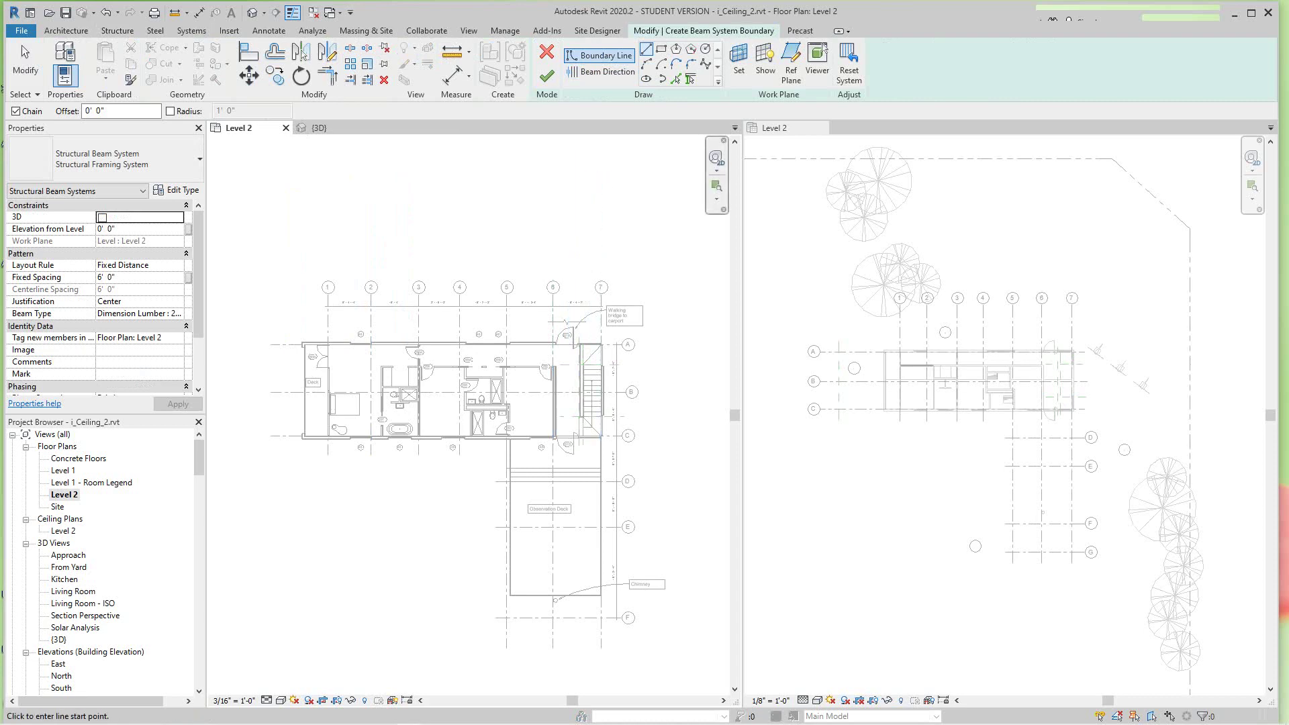
click(661, 49)
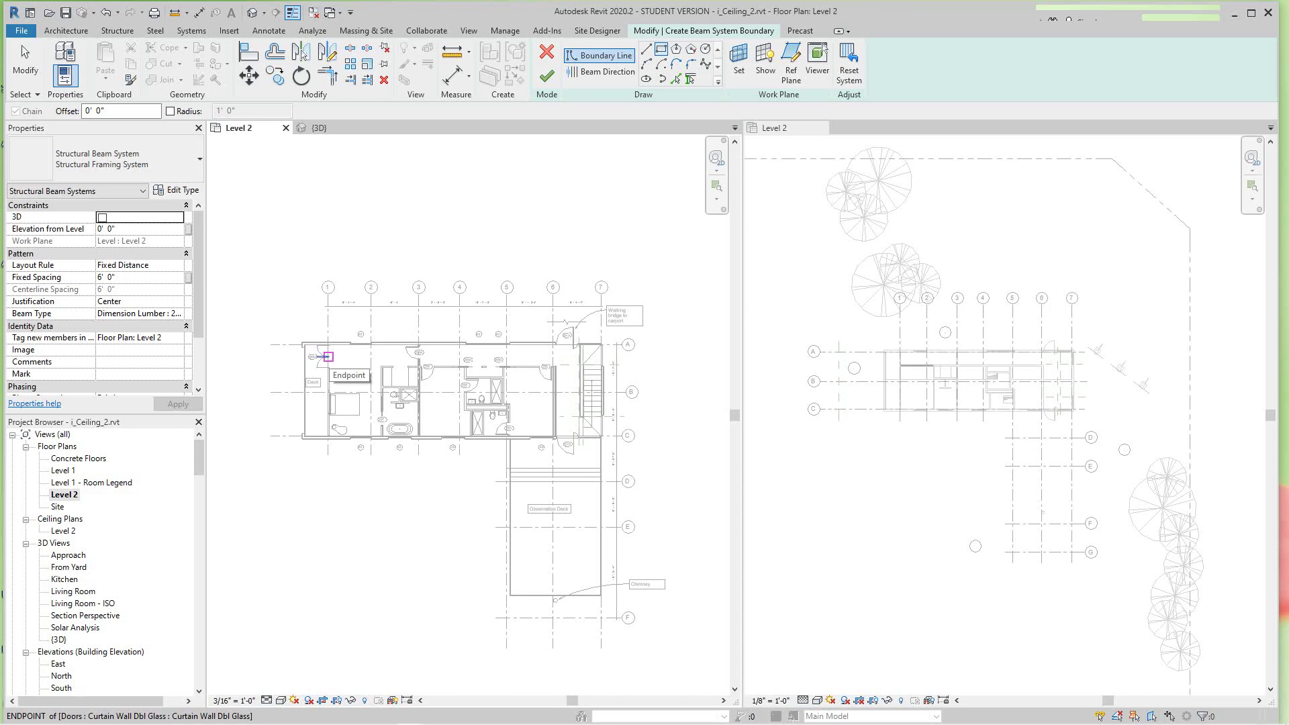
scroll(303, 339, up, 6)
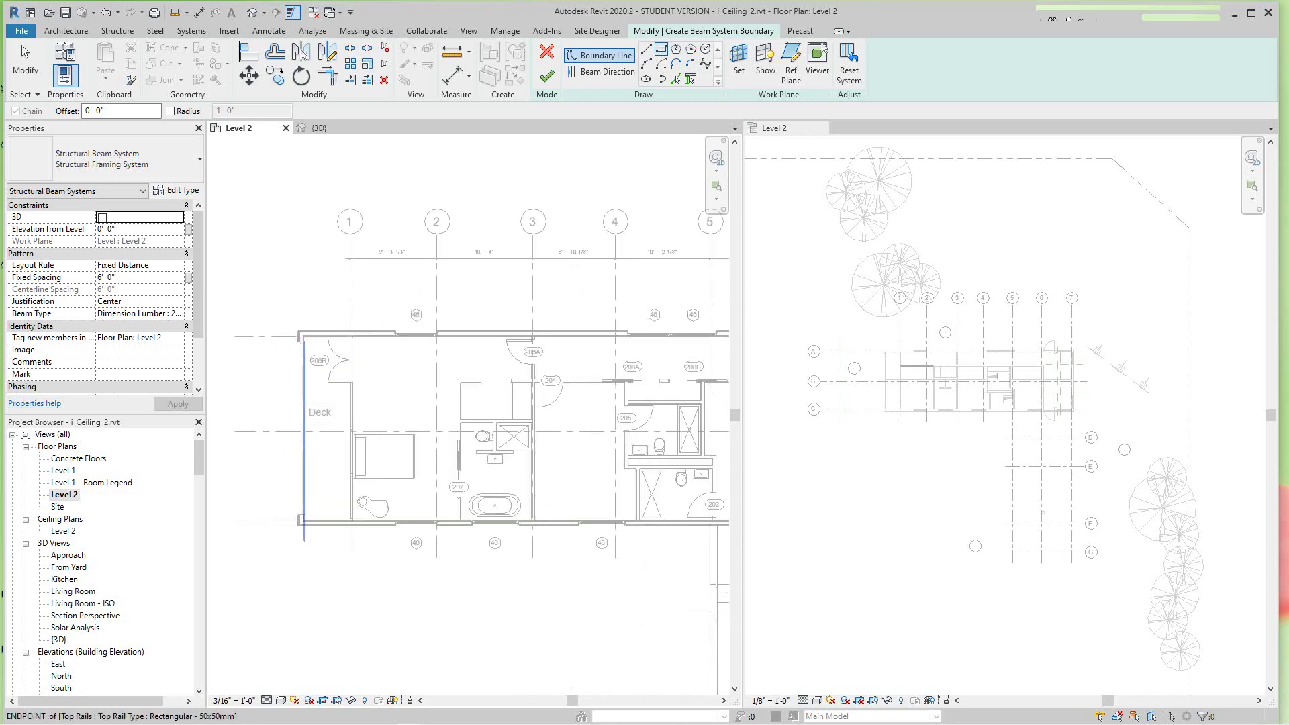
click(303, 334)
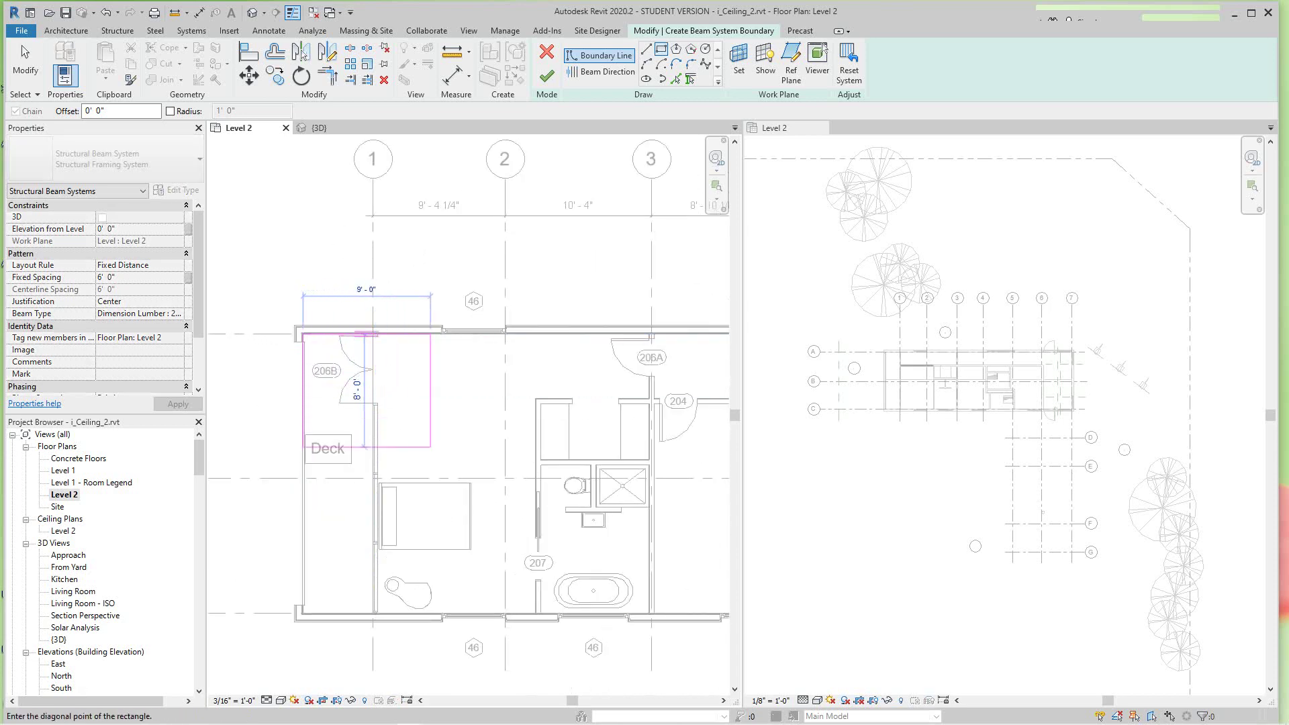
scroll(322, 361, down, 4)
scroll(323, 361, down, 3)
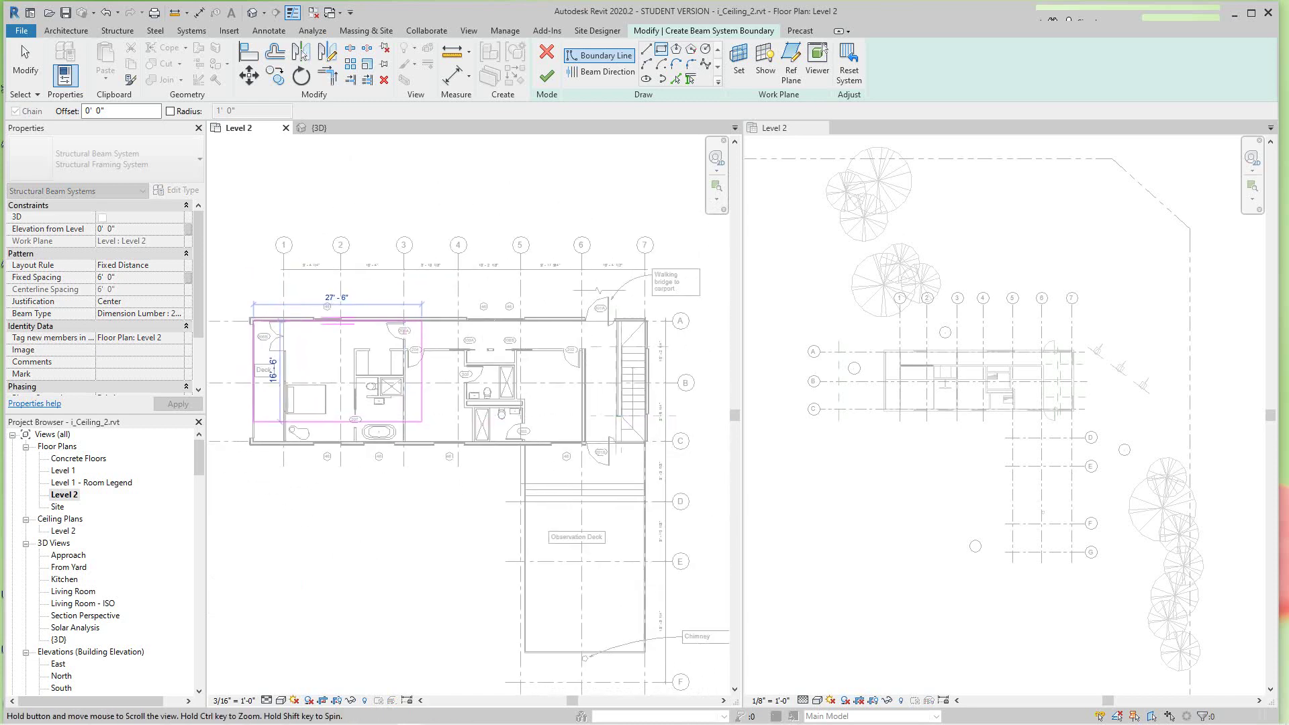
scroll(620, 432, up, 3)
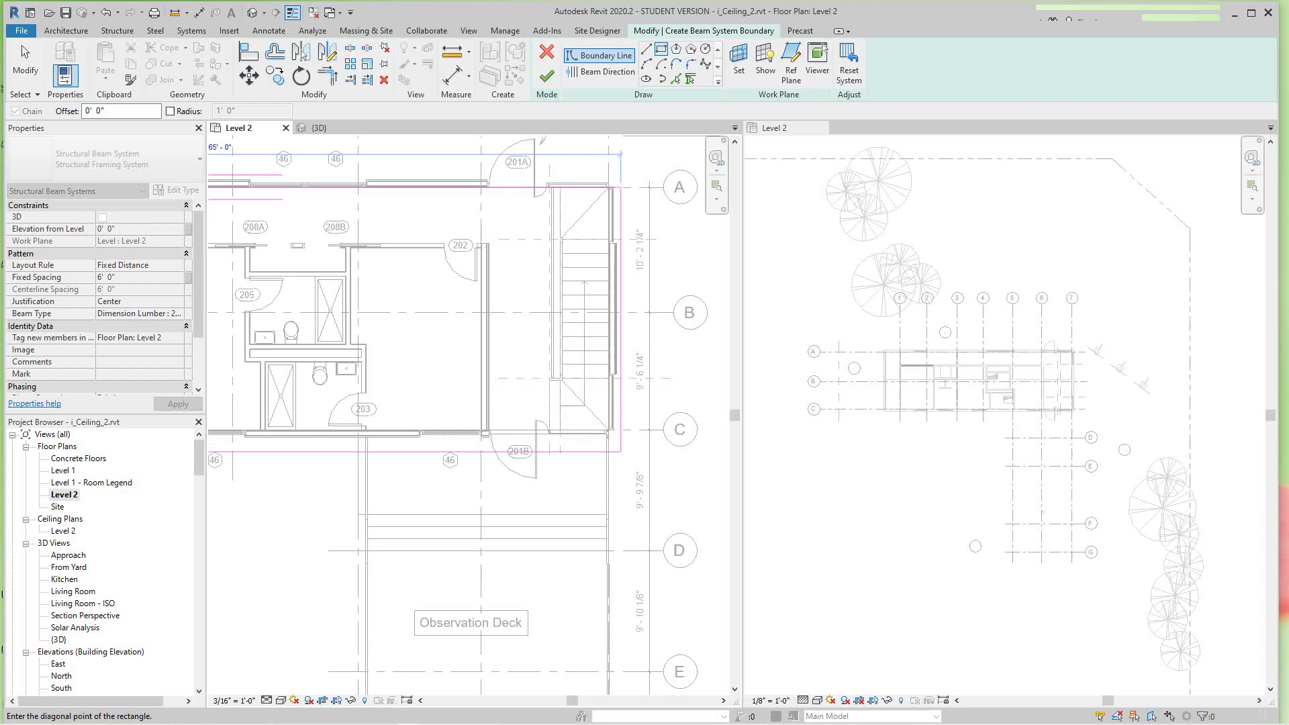
scroll(617, 443, up, 2)
scroll(615, 443, up, 3)
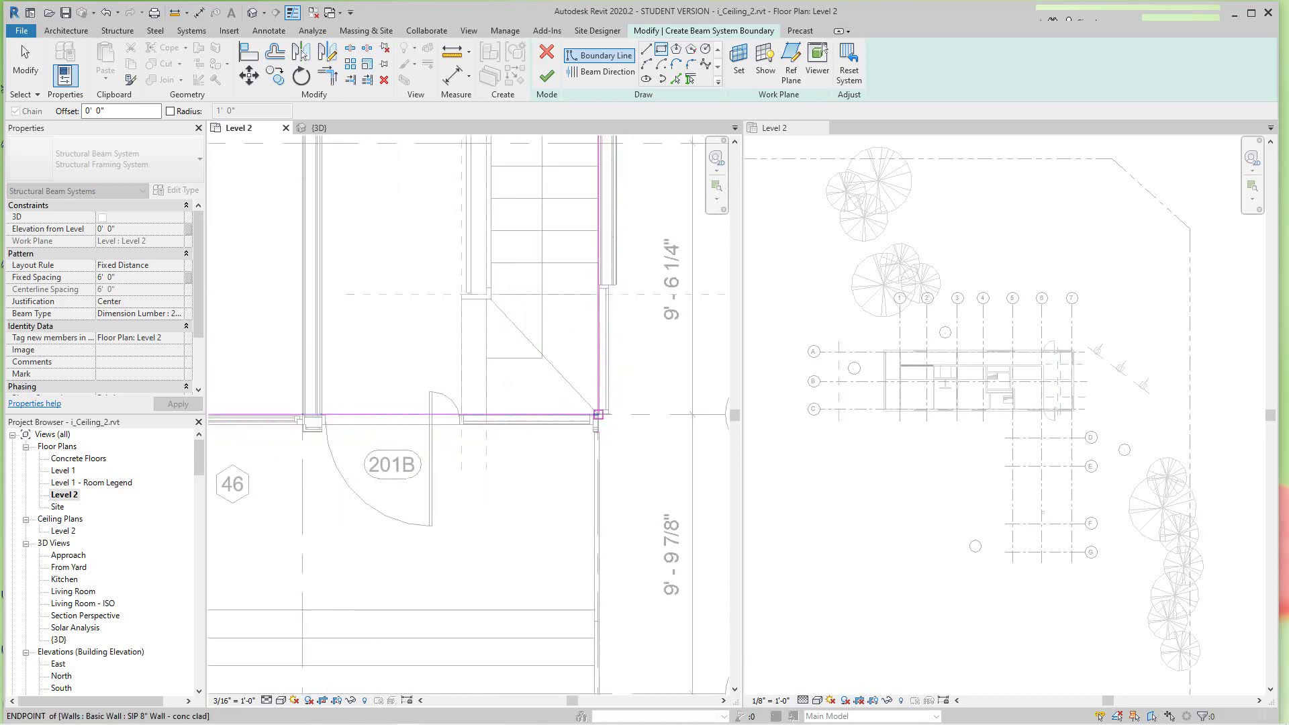
click(598, 414)
scroll(634, 457, down, 4)
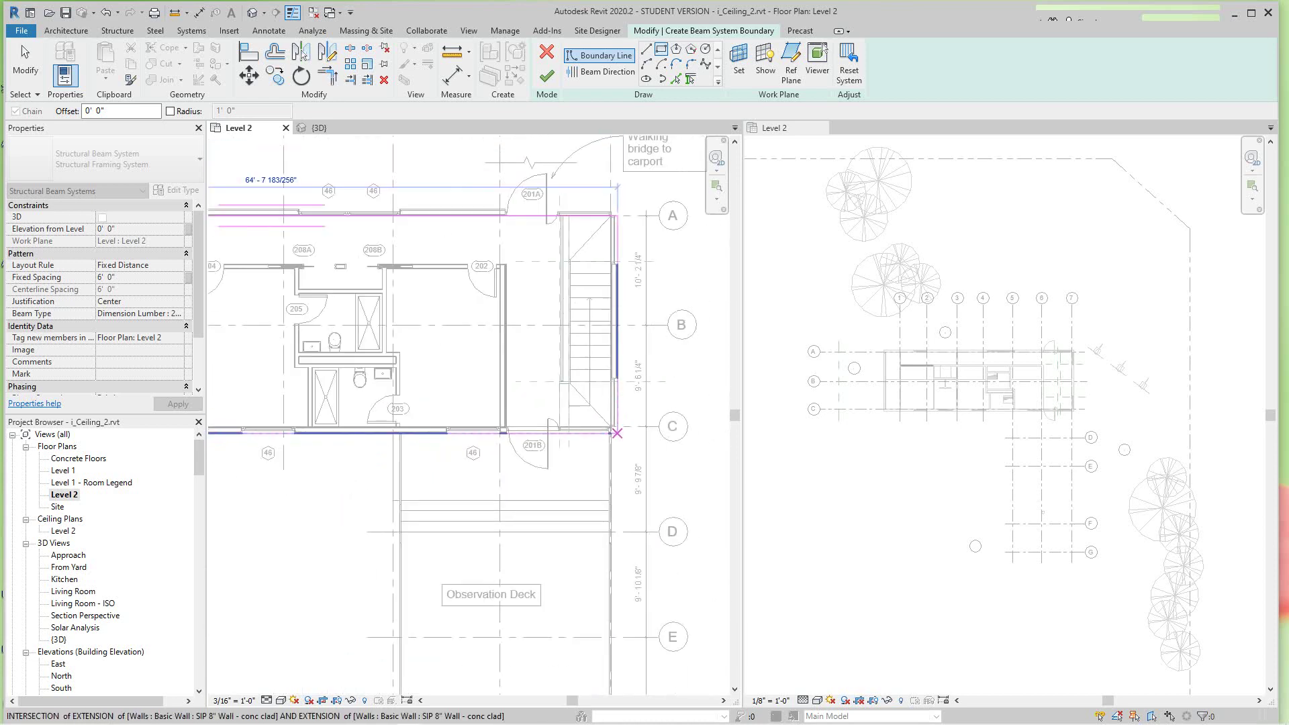
scroll(612, 430, up, 3)
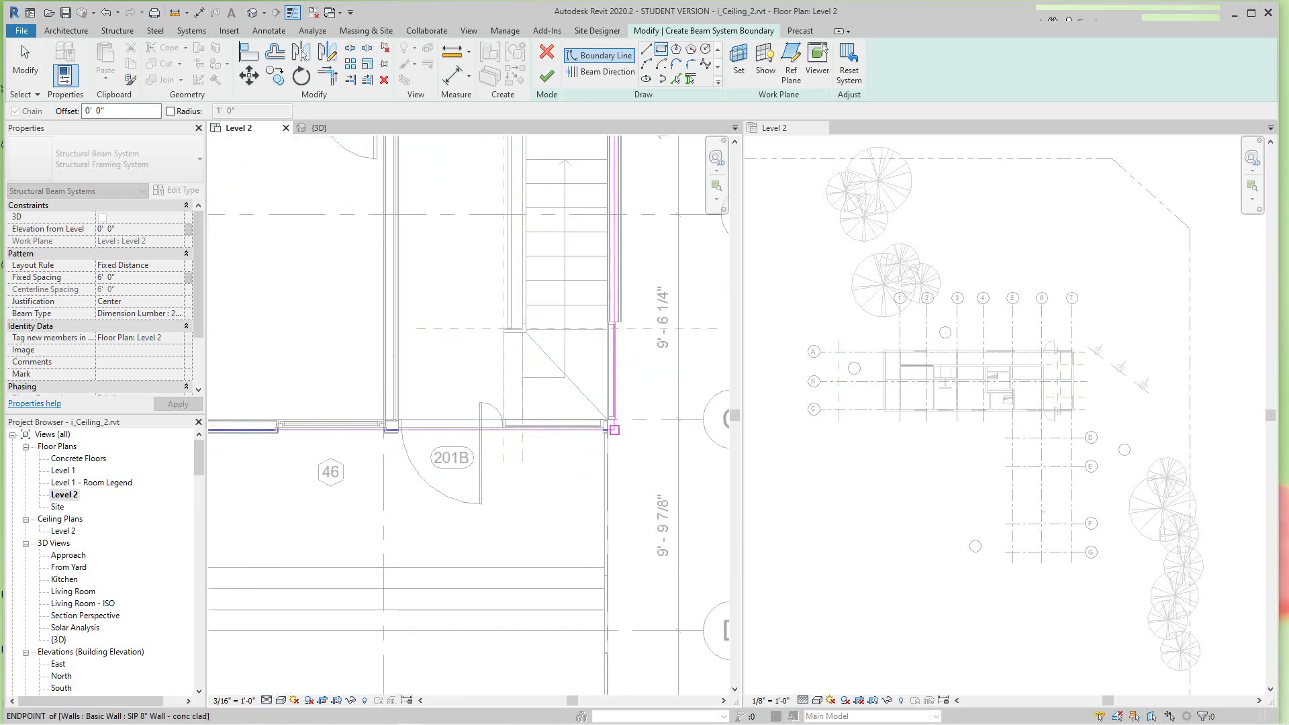
click(612, 425)
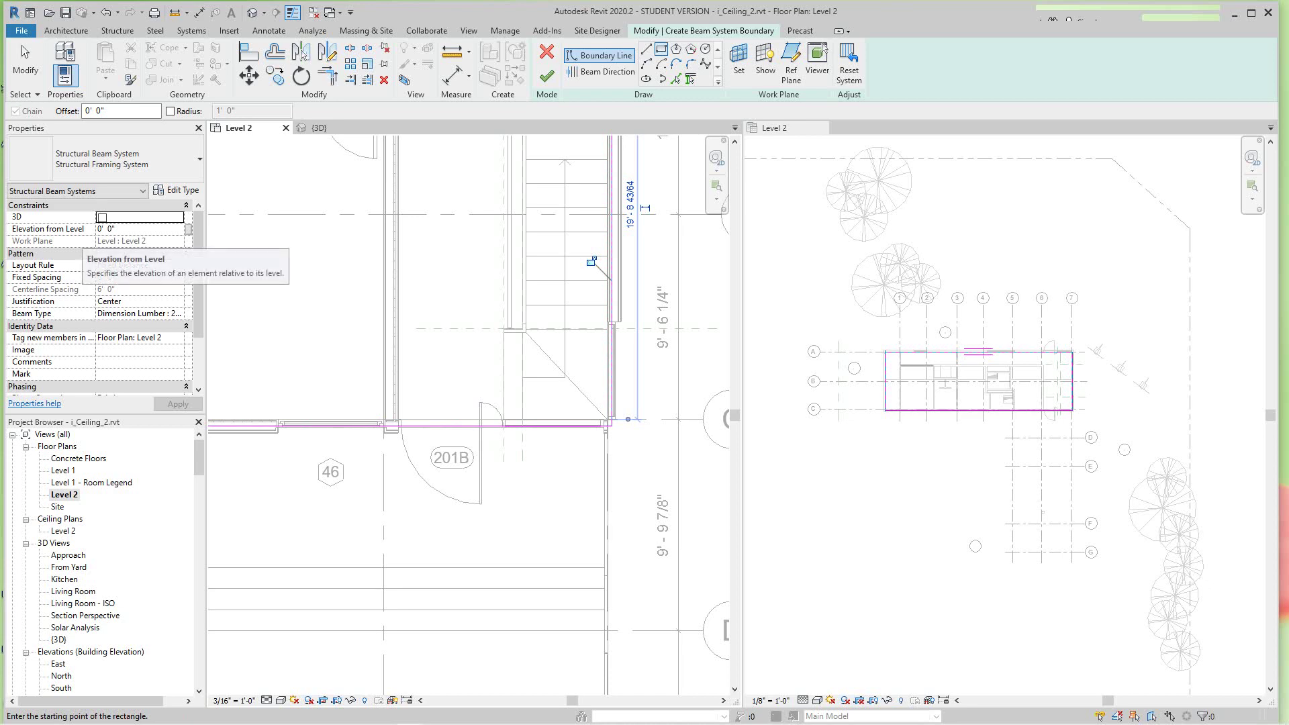
Set the beam system's elevation from level to 10' 0" and its fixed spacing to 1' 6".
click(98, 229)
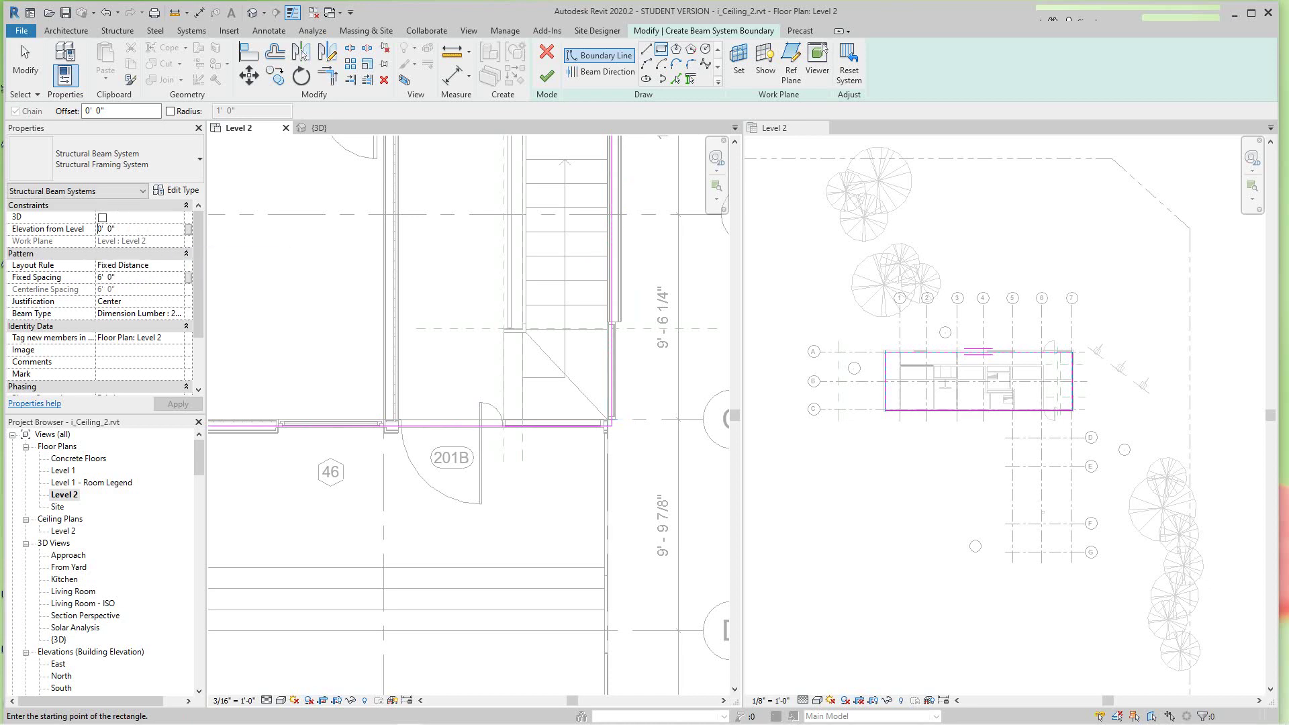
text(1)
click(98, 277)
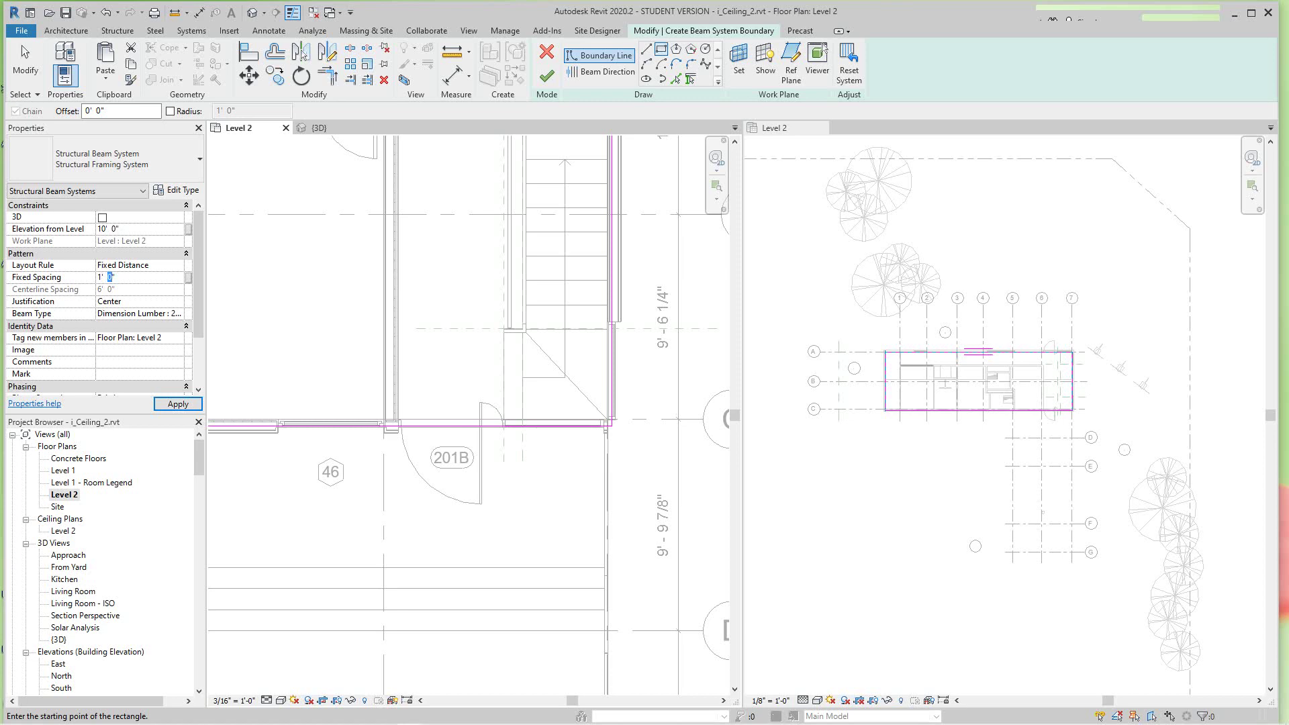
click(112, 276)
scroll(101, 299, down, 2)
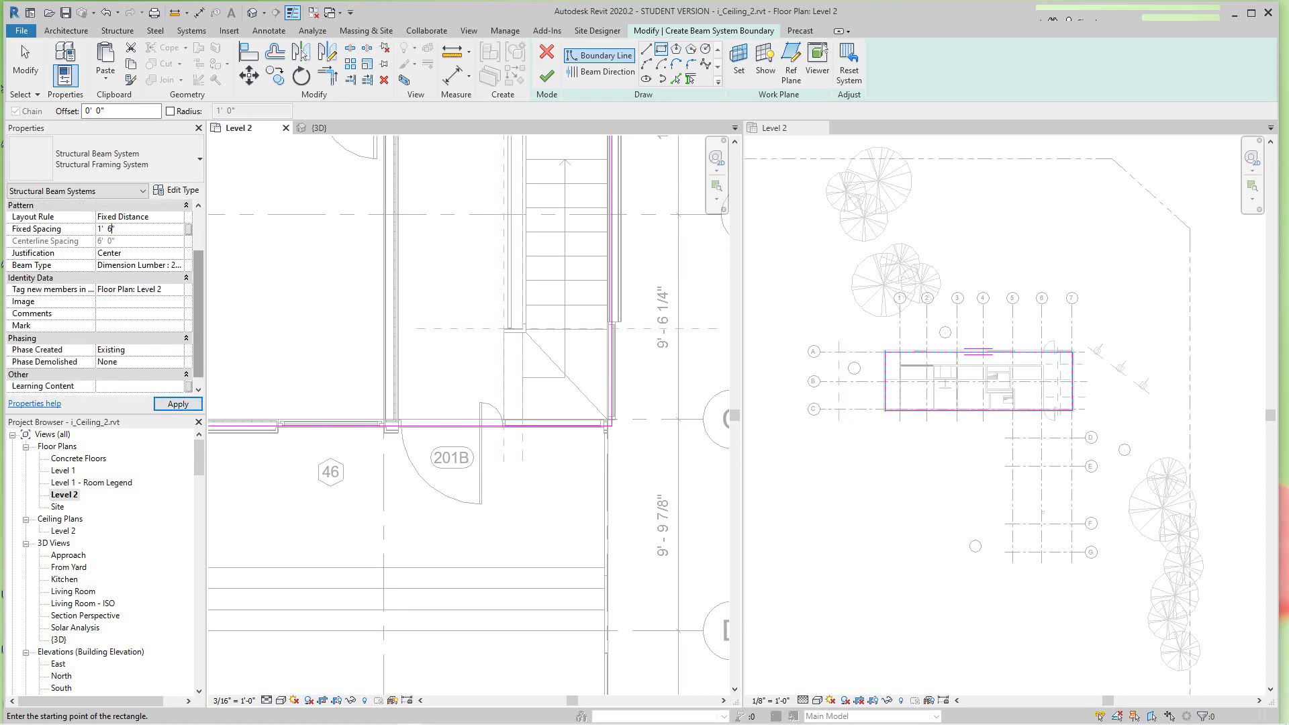
Apply the beam system's properties and finish its boundary sketch to generate the joists over the house.
scroll(101, 298, up, 1)
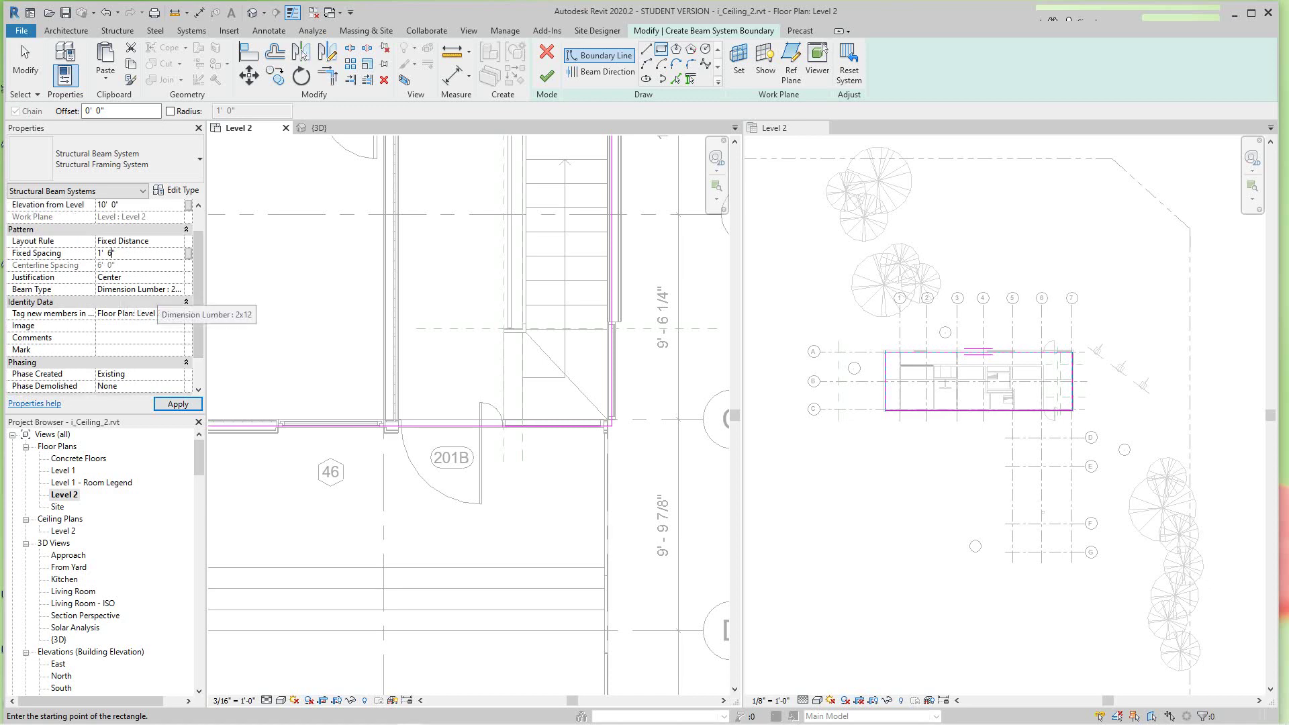
click(178, 404)
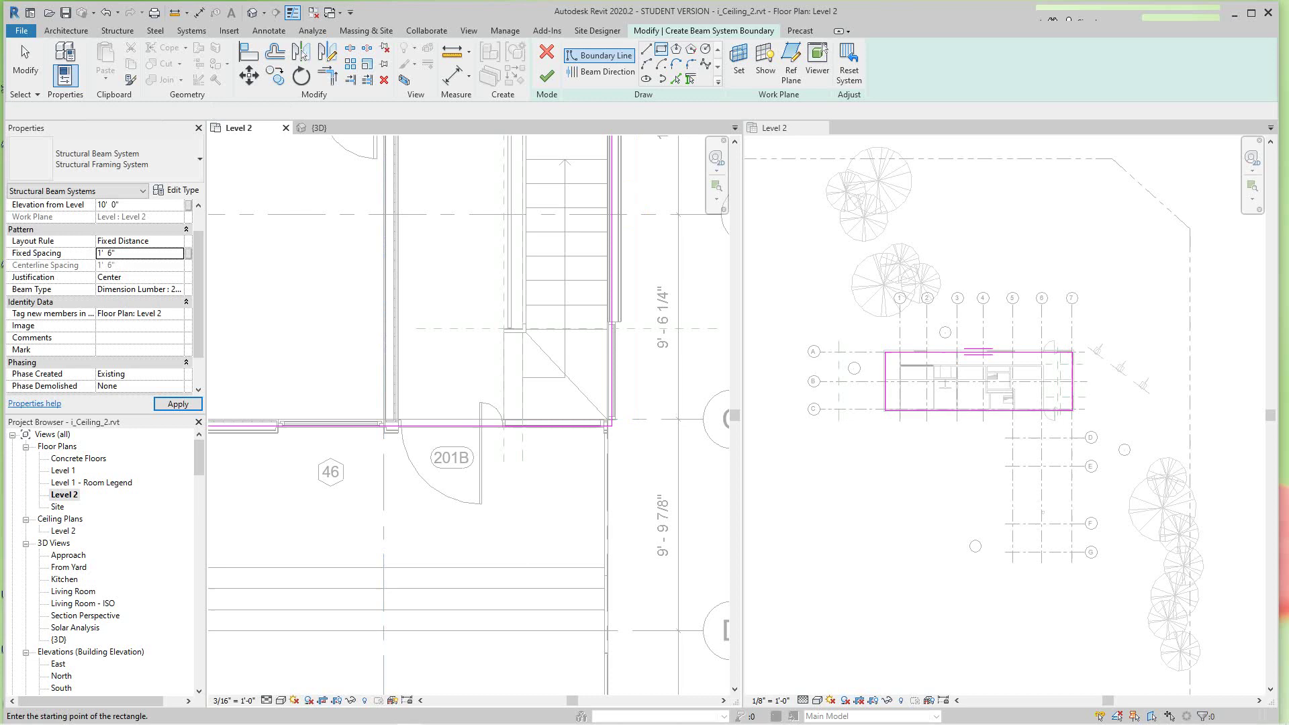
scroll(406, 436, down, 1)
middle_drag(410, 451, 592, 495)
scroll(578, 443, down, 2)
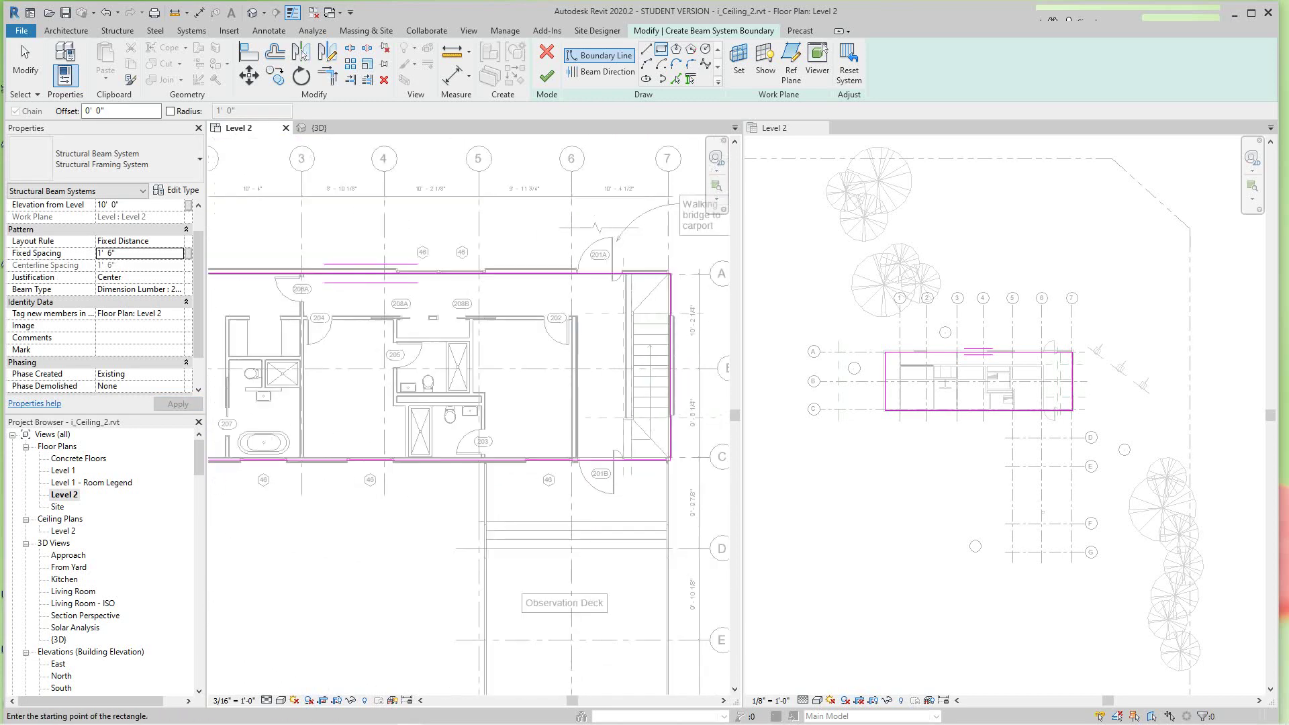
click(547, 76)
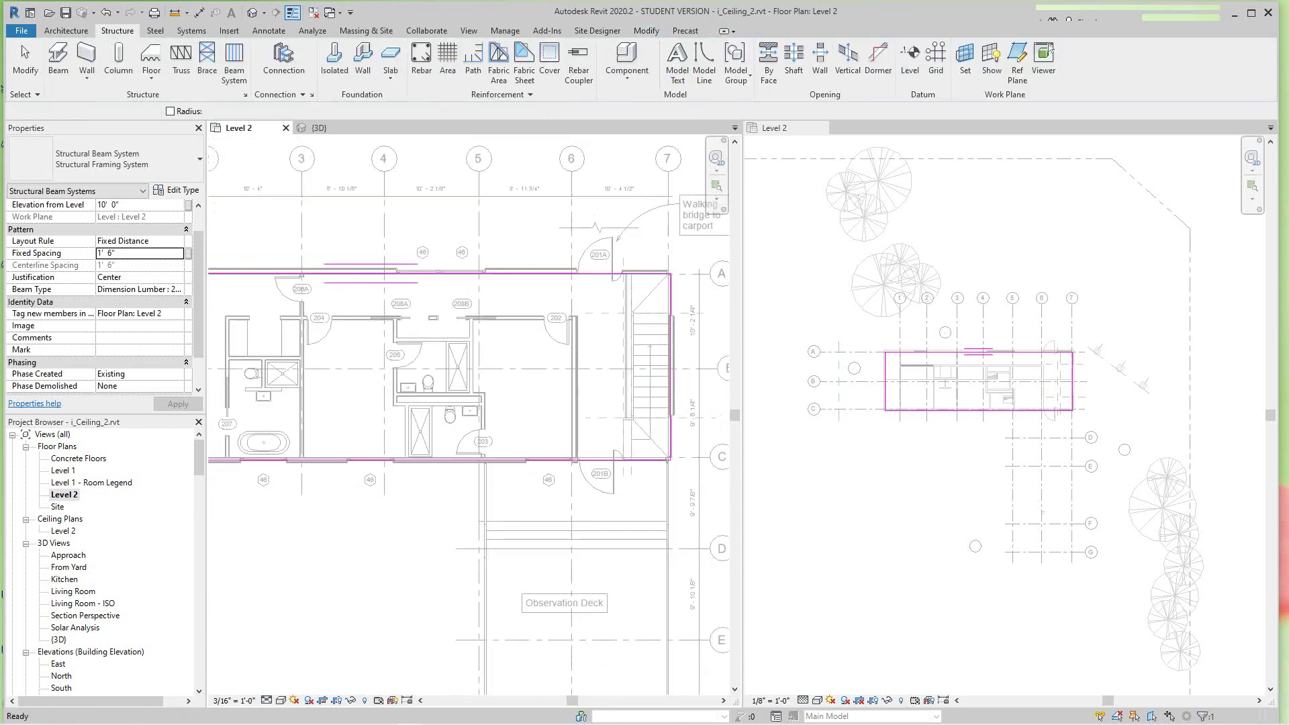
scroll(551, 268, down, 1)
scroll(548, 277, down, 2)
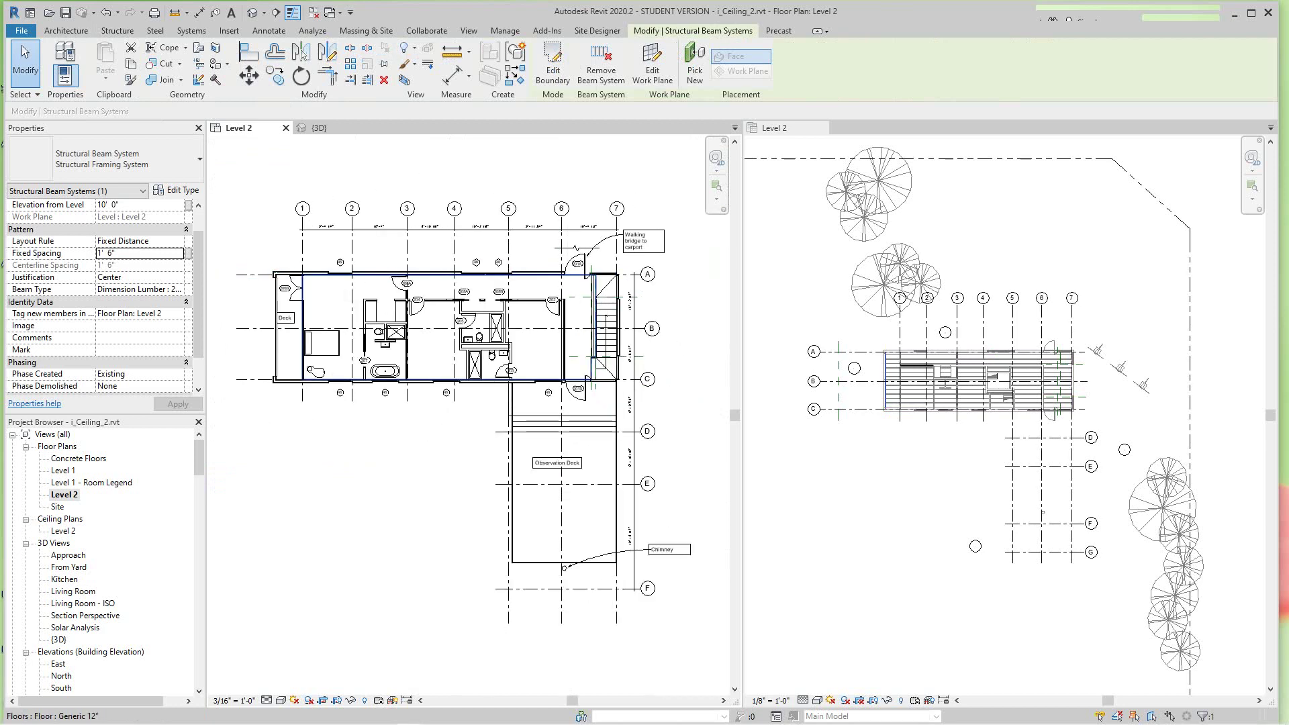
Edit the beam system's boundary and set the beam direction parallel to the short deck-side edge, so the joists span the house's width.
scroll(982, 385, up, 3)
scroll(871, 372, down, 2)
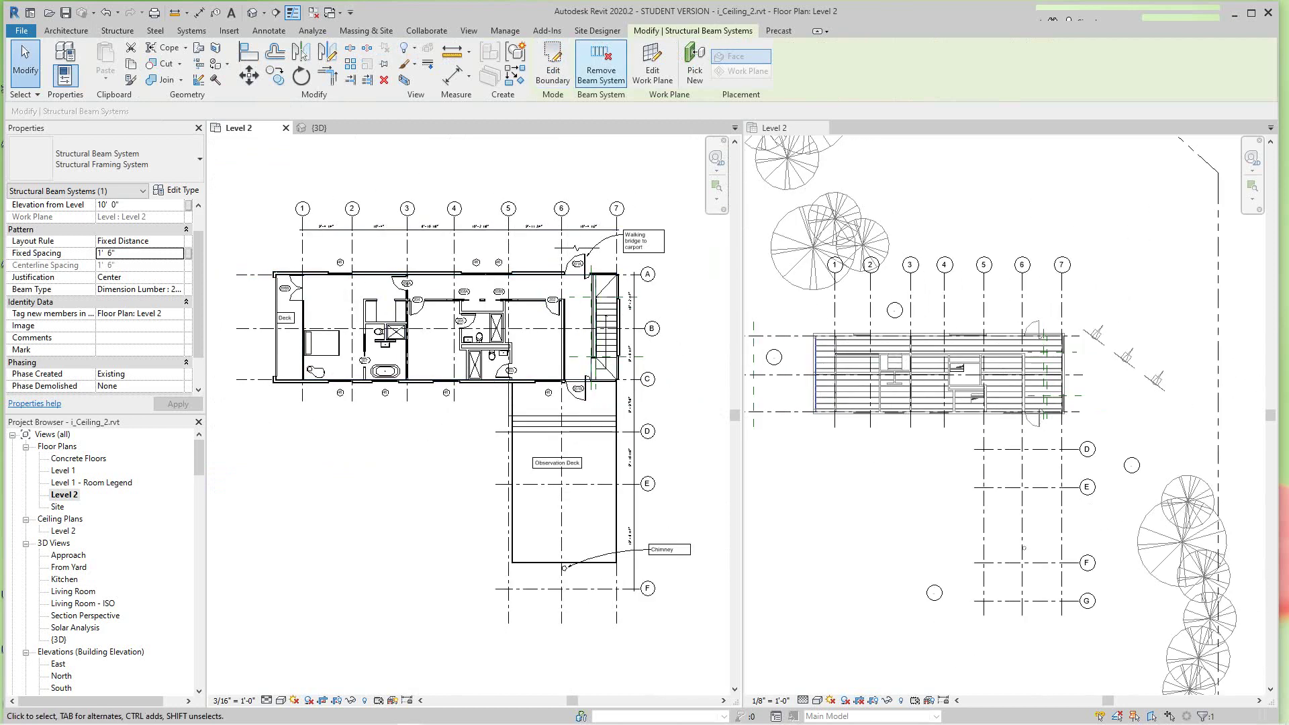
click(552, 67)
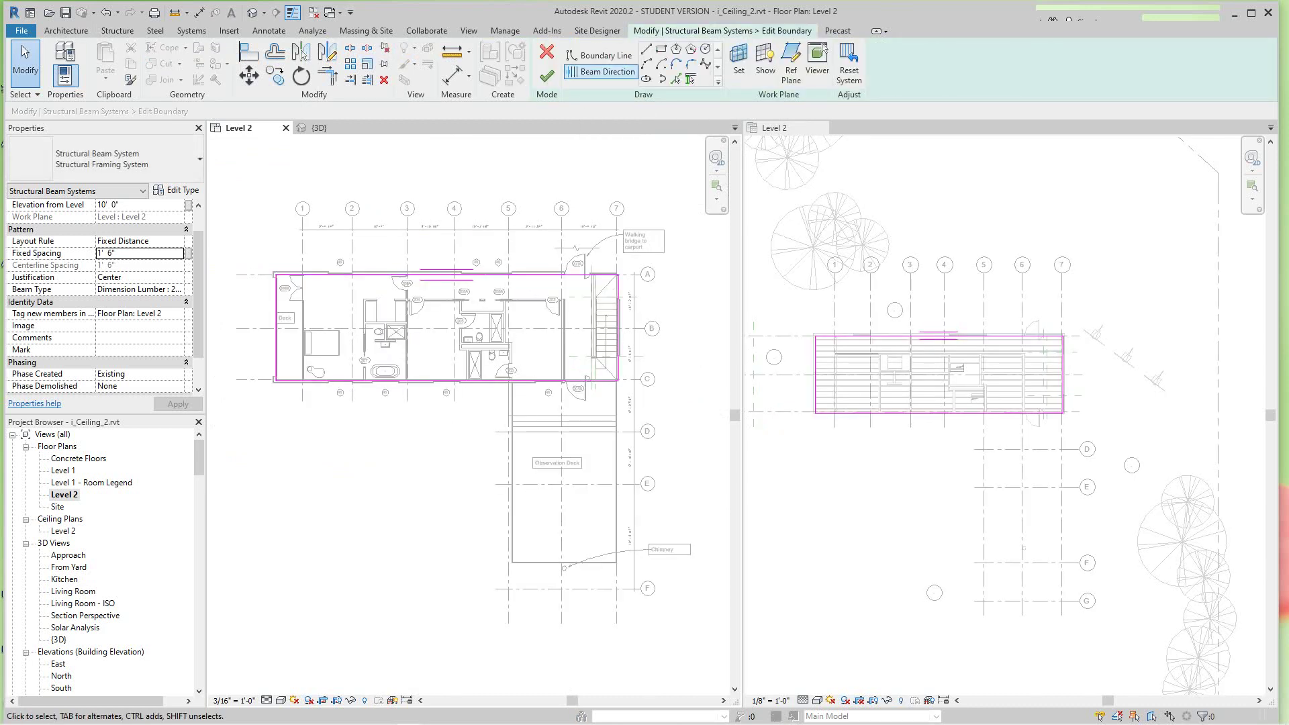
click(601, 72)
click(275, 349)
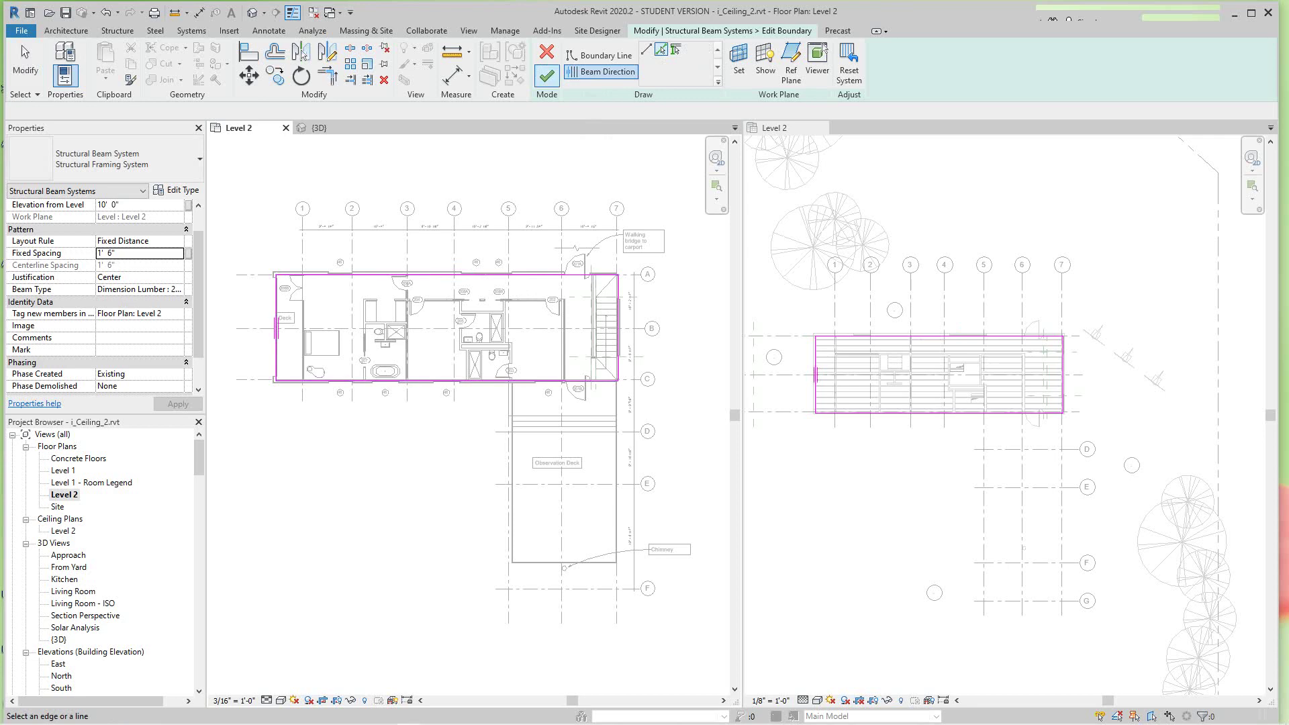
click(546, 75)
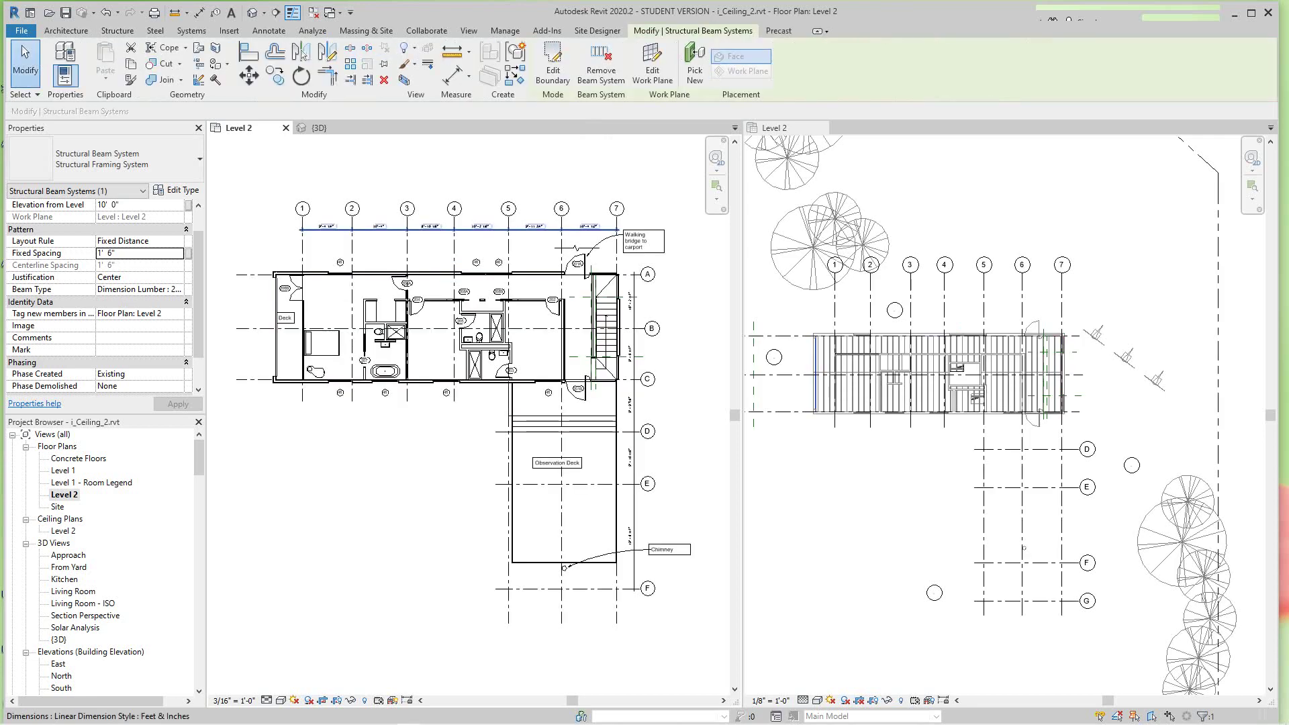
Temporarily hide the SG Metal Panels roof over the beam system in the default 3D view.
scroll(860, 363, up, 3)
scroll(900, 385, up, 3)
scroll(900, 386, down, 2)
middle_click(900, 386)
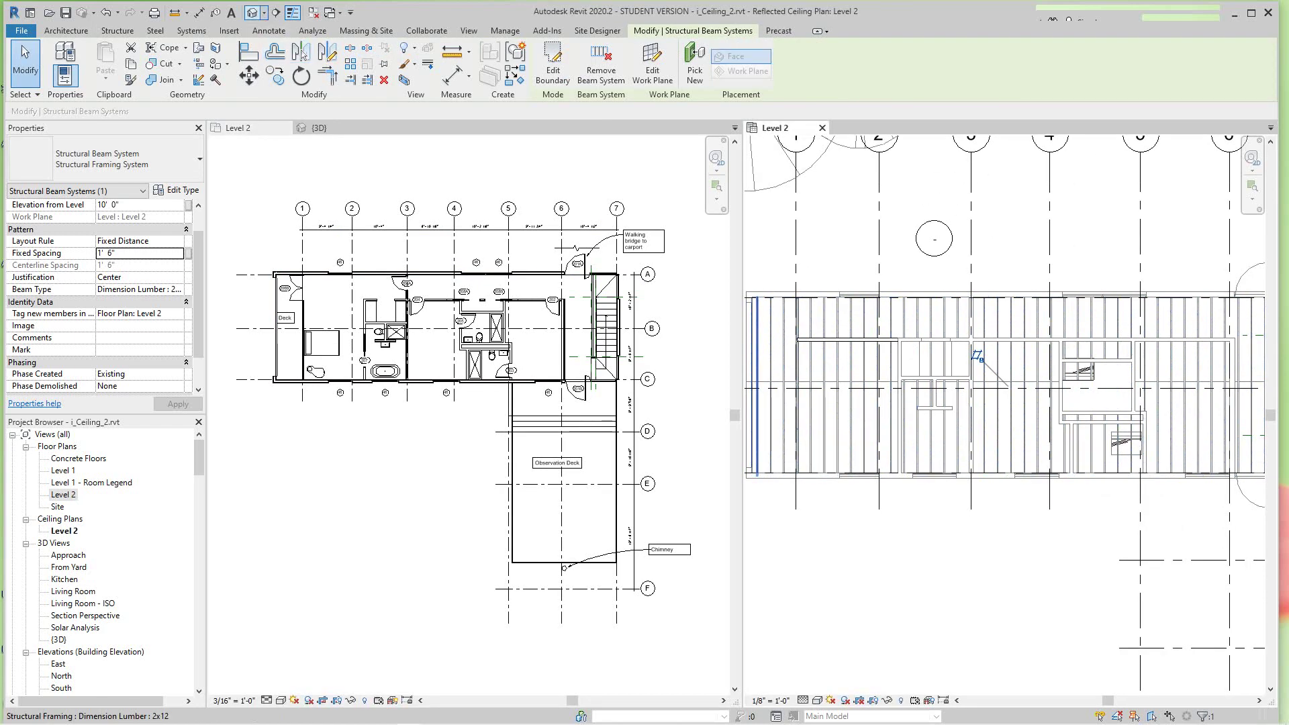
click(331, 127)
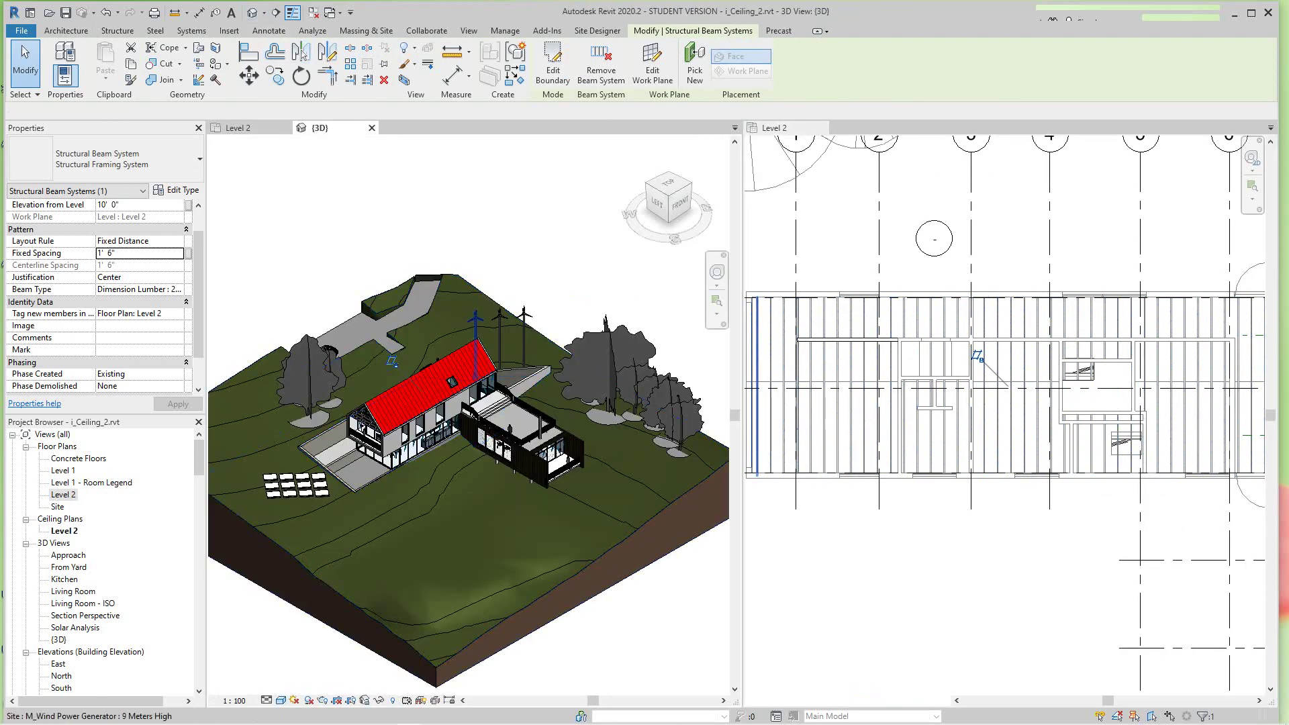
scroll(410, 336, up, 4)
click(395, 397)
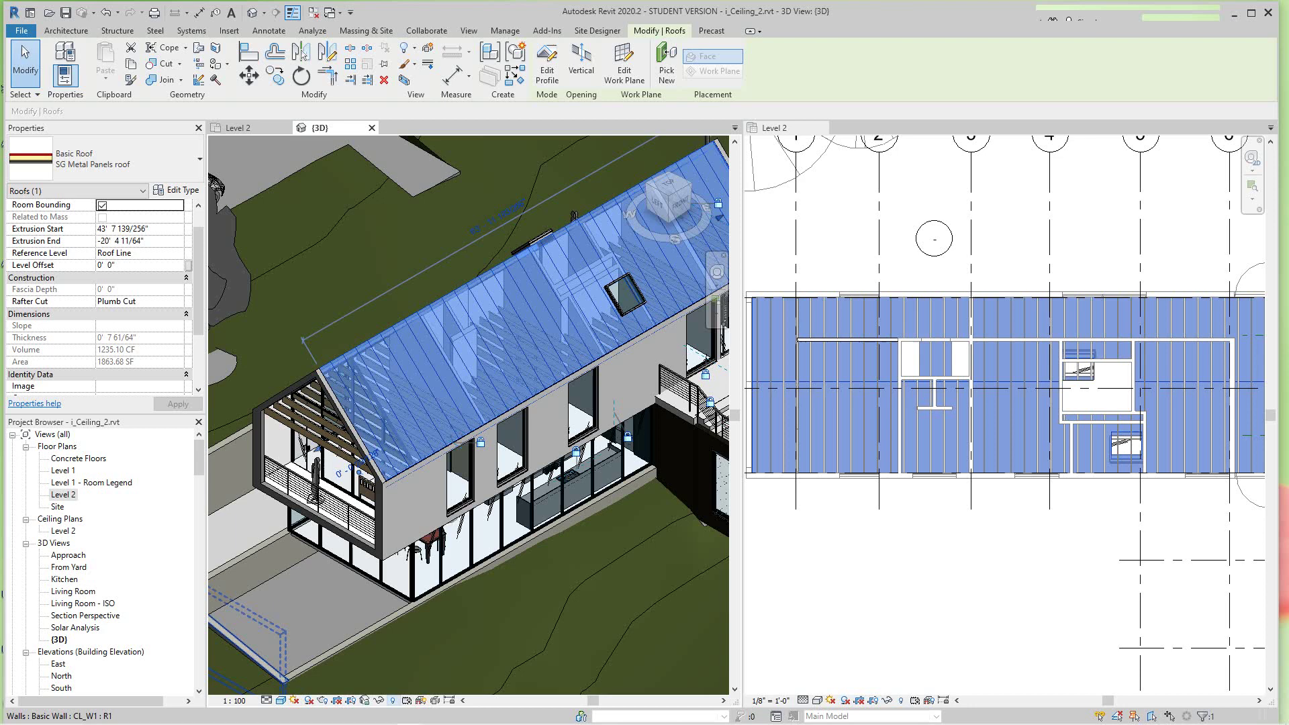
click(379, 700)
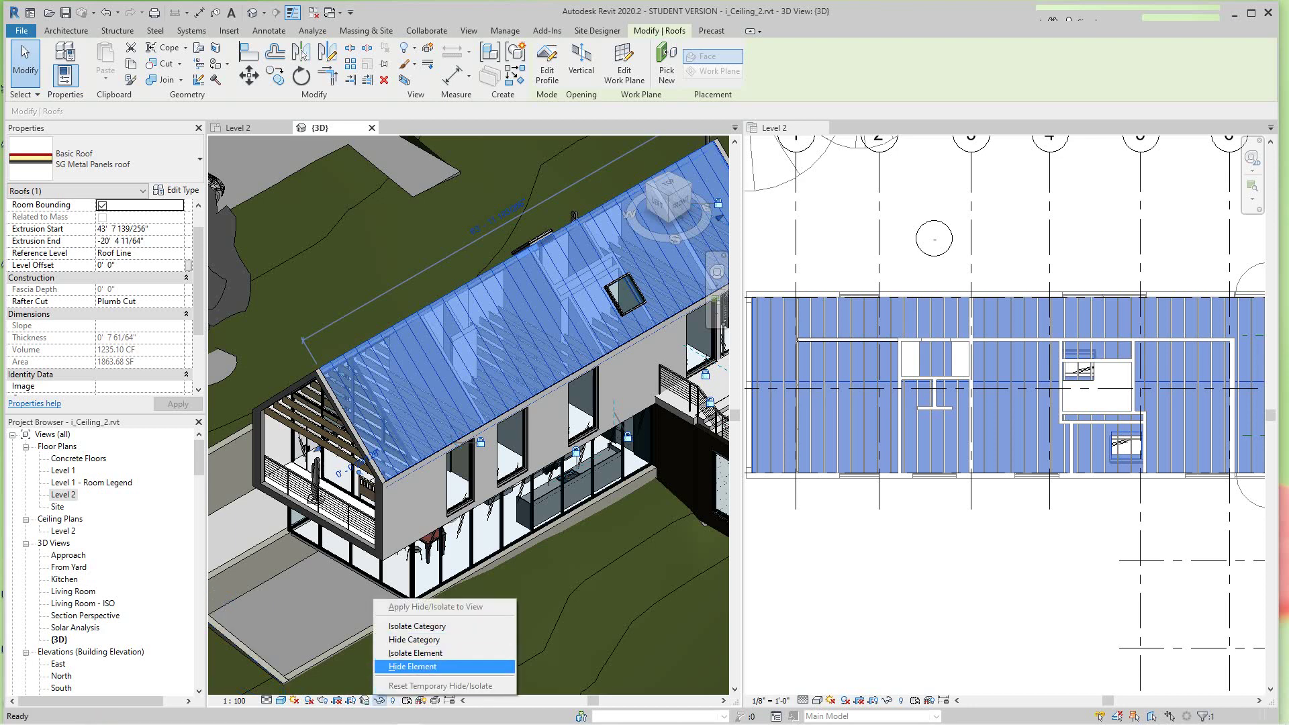
click(412, 666)
Set the beam system's elevation from level to 11' 0" in the 3D view.
scroll(470, 396, up, 2)
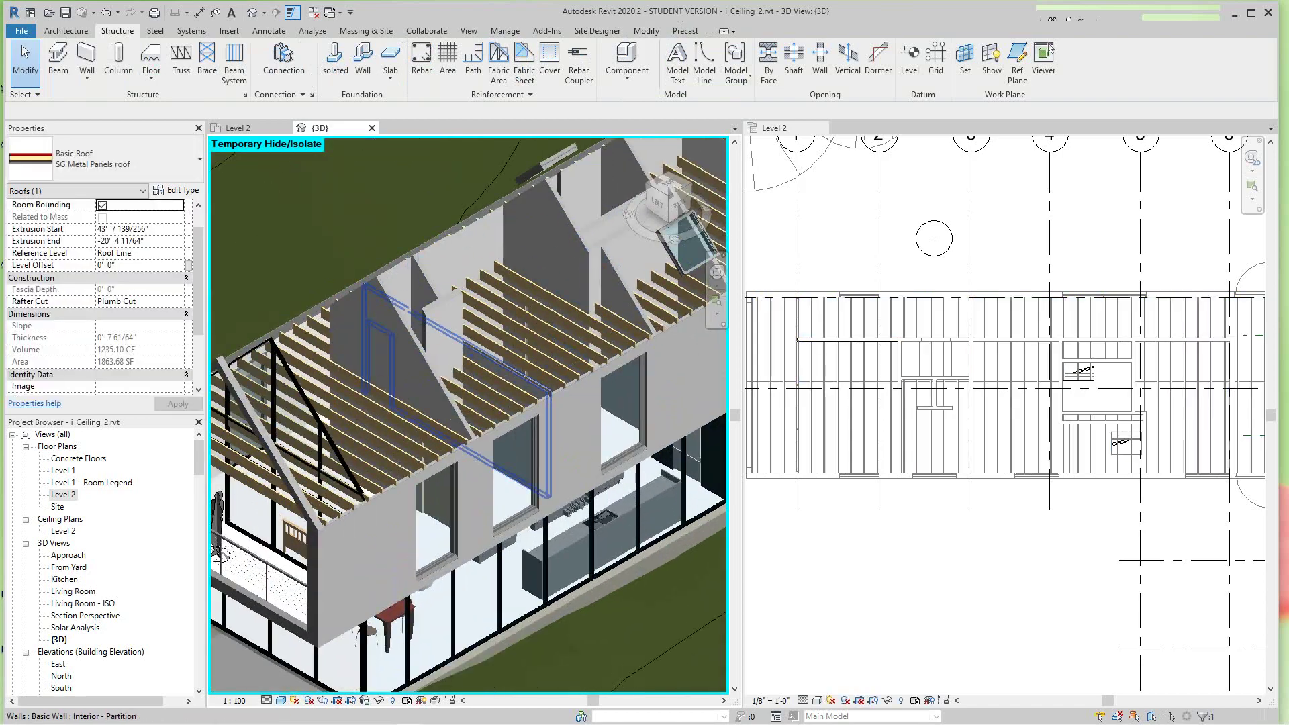
middle_drag(517, 349, 377, 420)
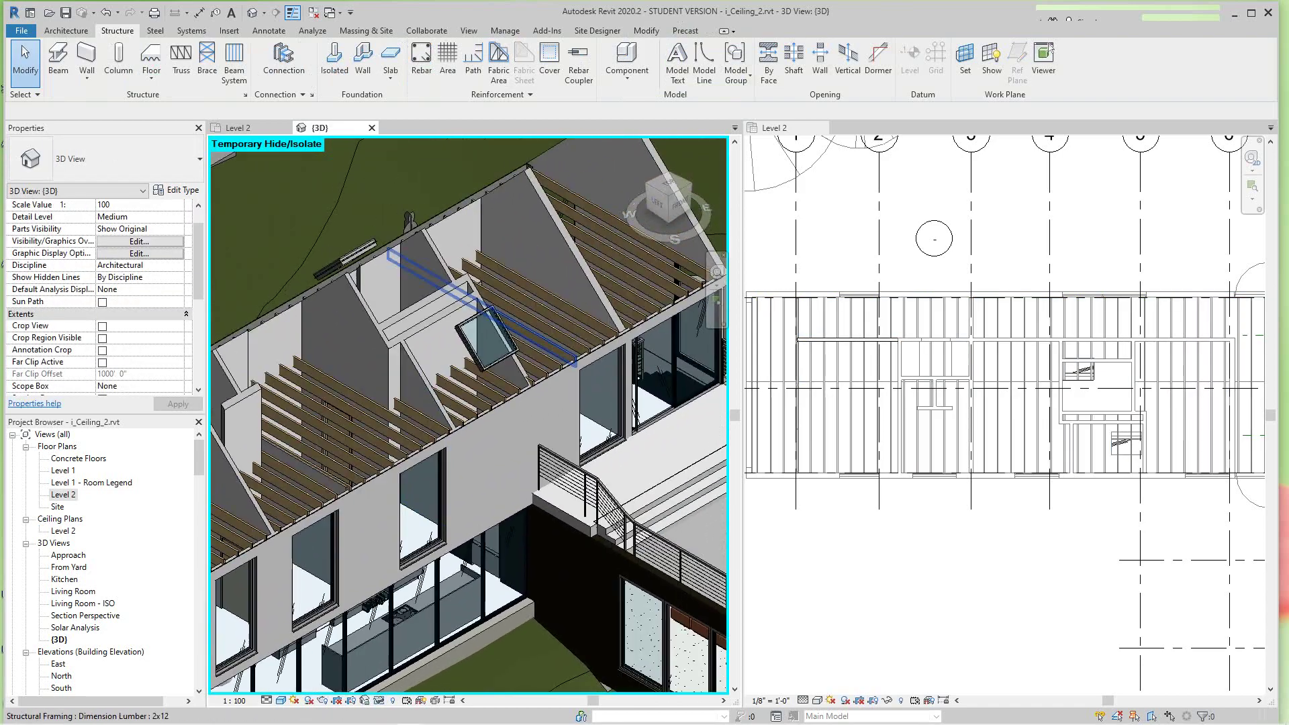
scroll(567, 352, up, 8)
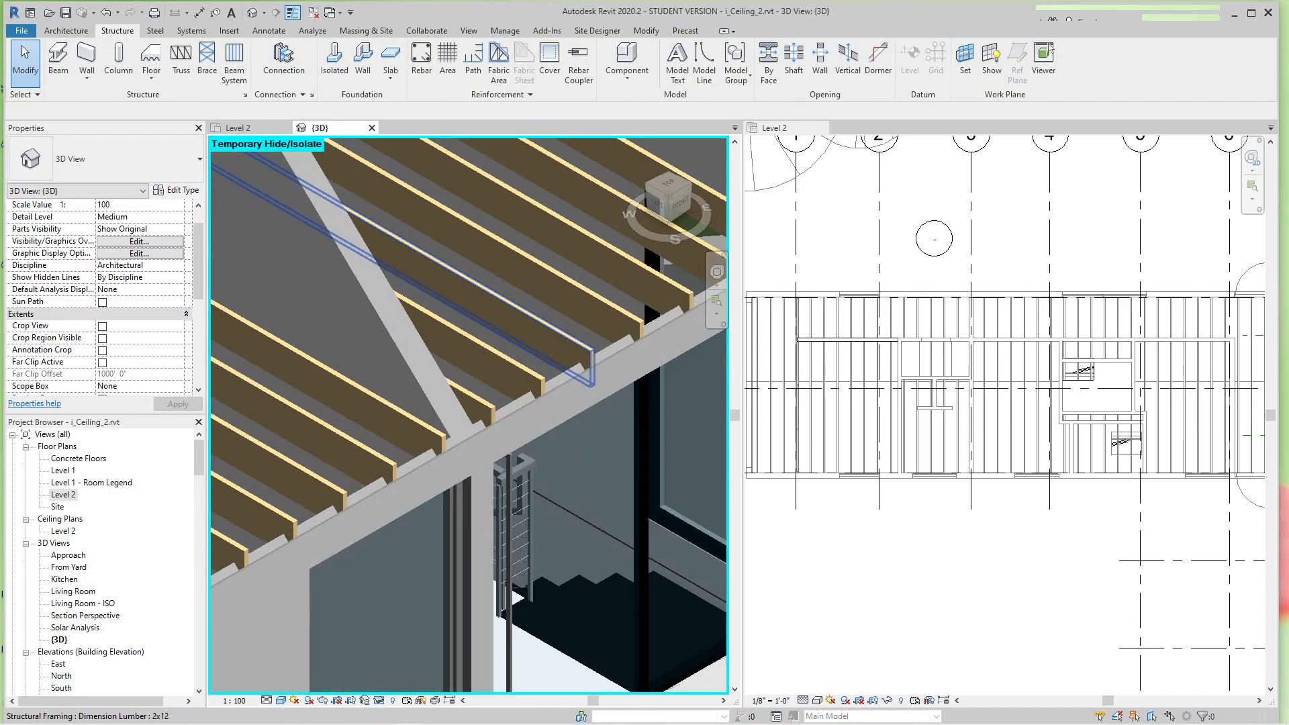
scroll(475, 319, down, 10)
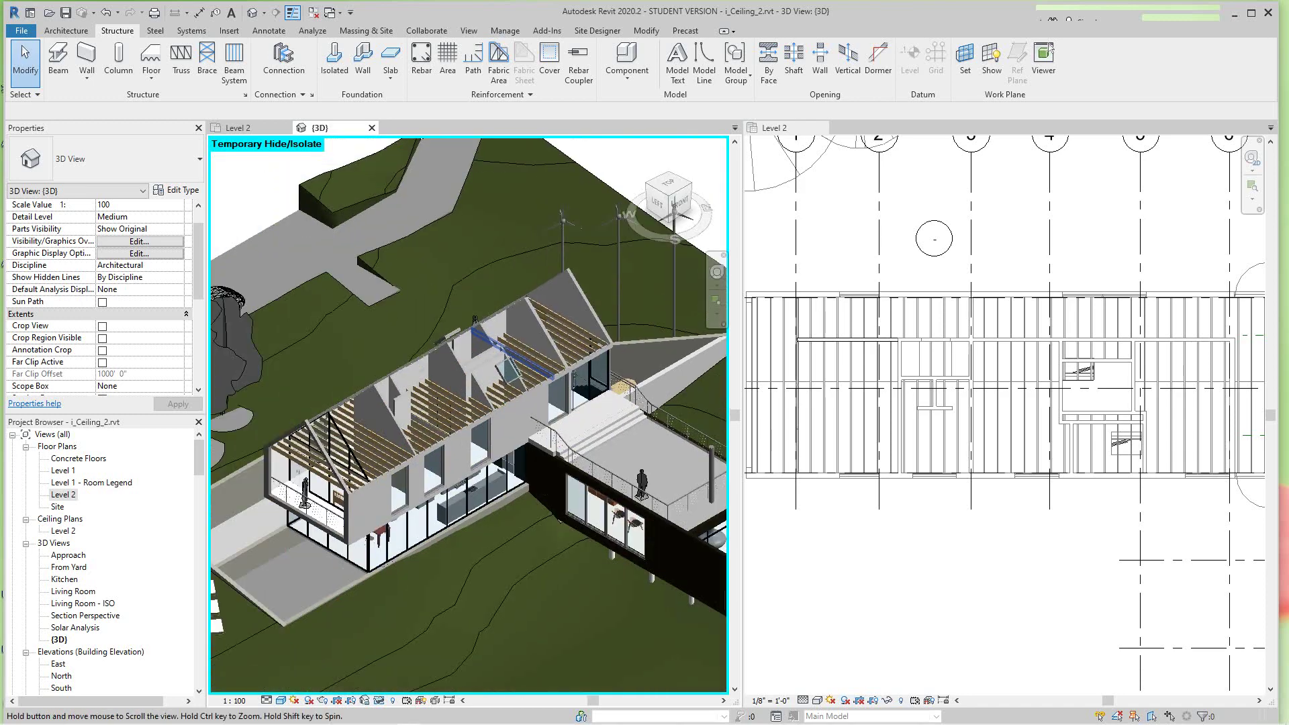
scroll(299, 500, up, 10)
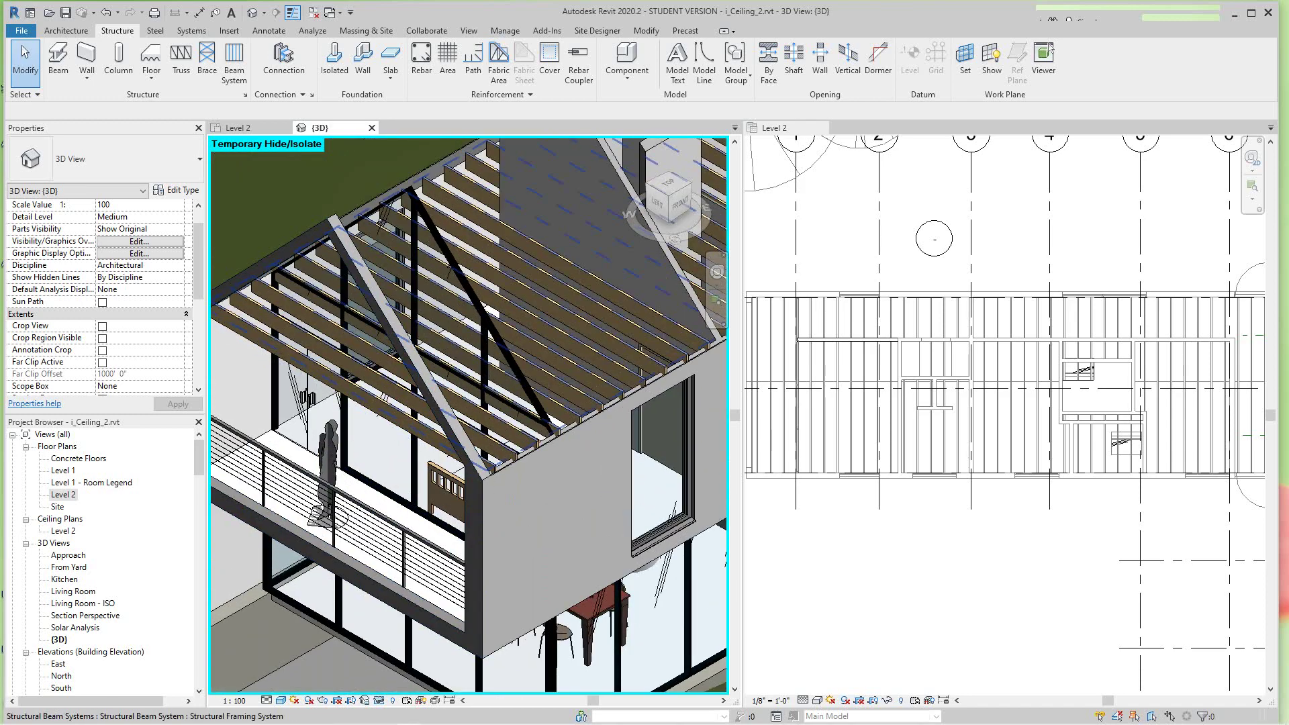
click(416, 430)
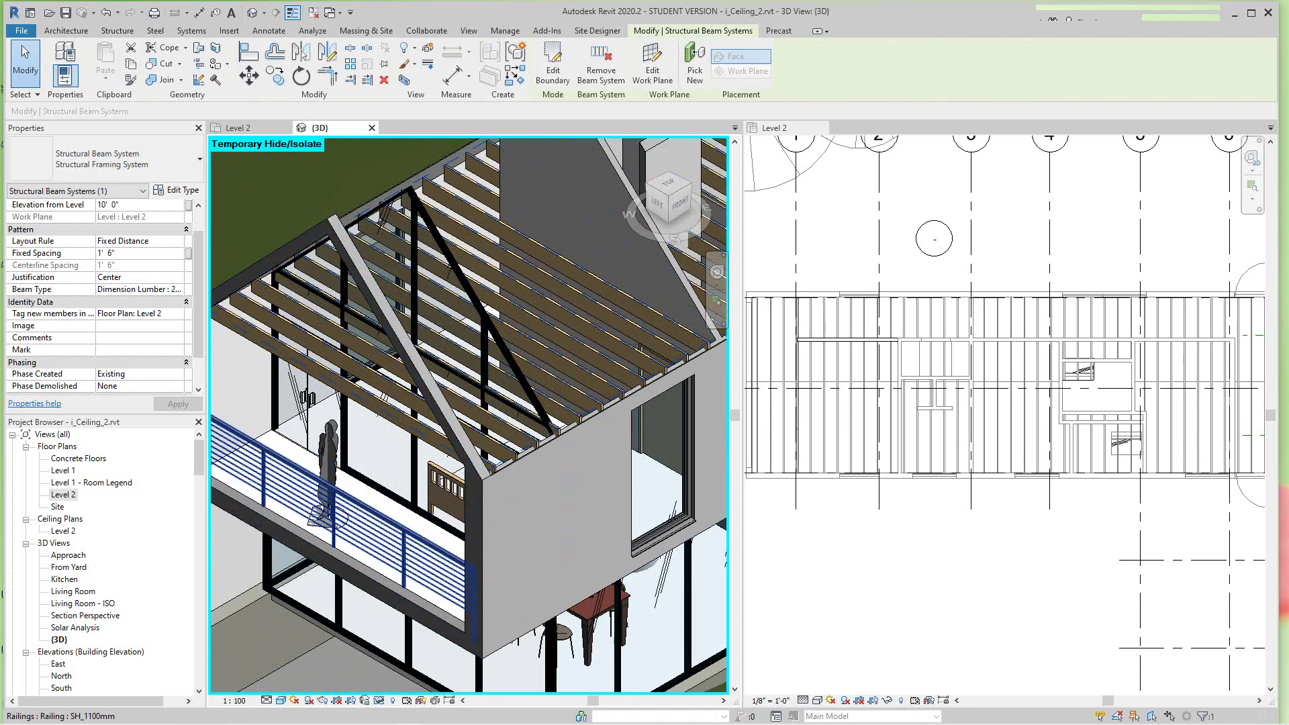
click(102, 204)
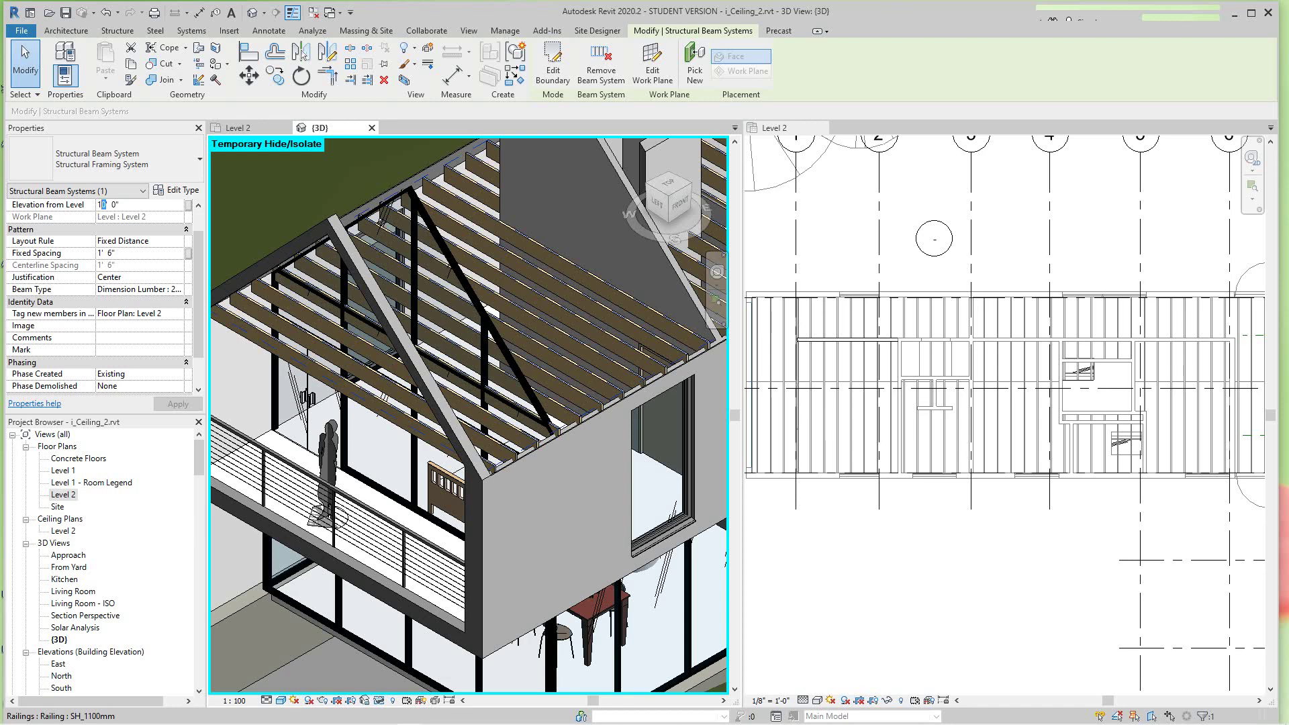
text(1)
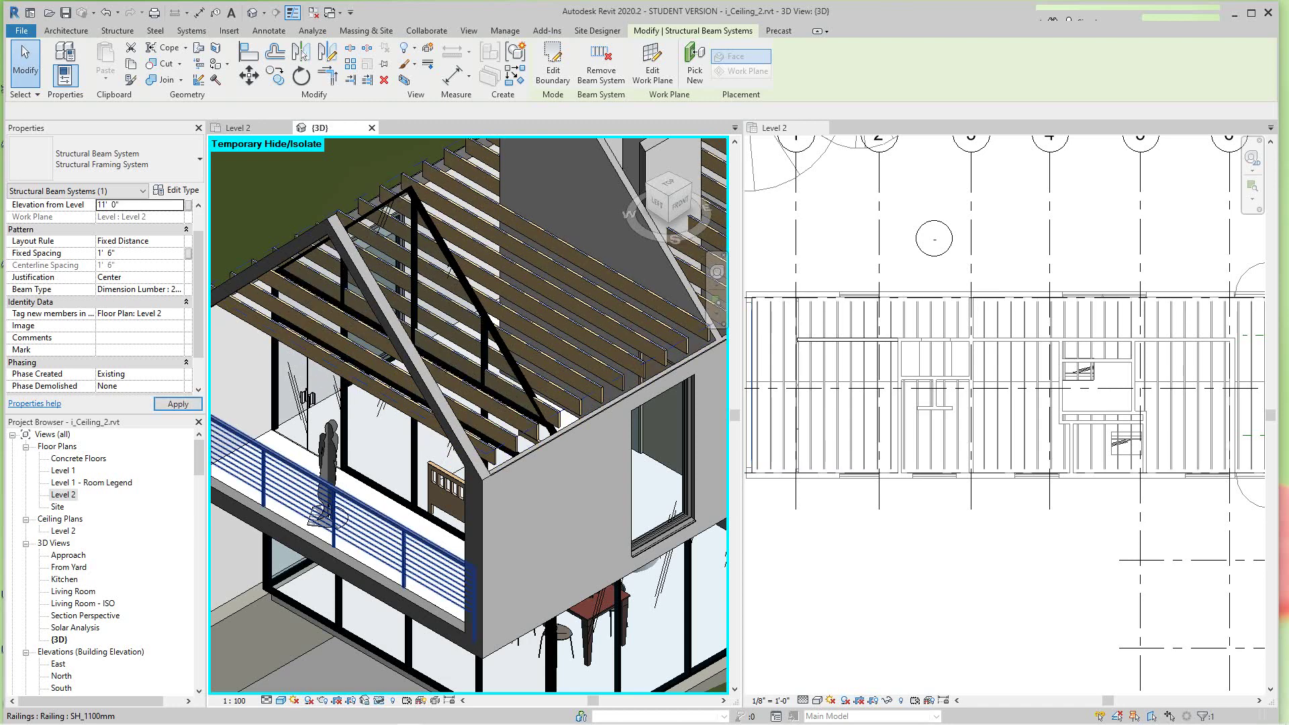
click(347, 495)
Examine from the side and from above how the raised joists sit relative to the top of the outer wall.
scroll(268, 423, down, 3)
middle_drag(413, 430, 335, 460)
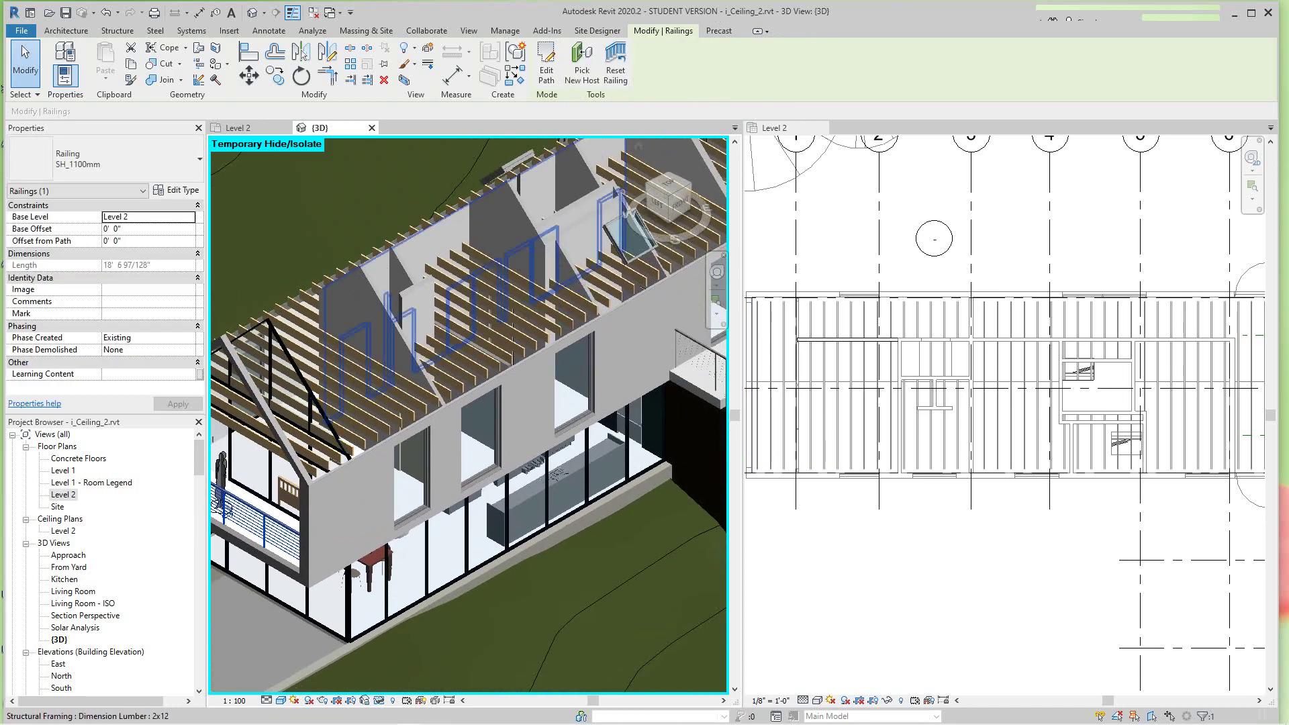
click(670, 213)
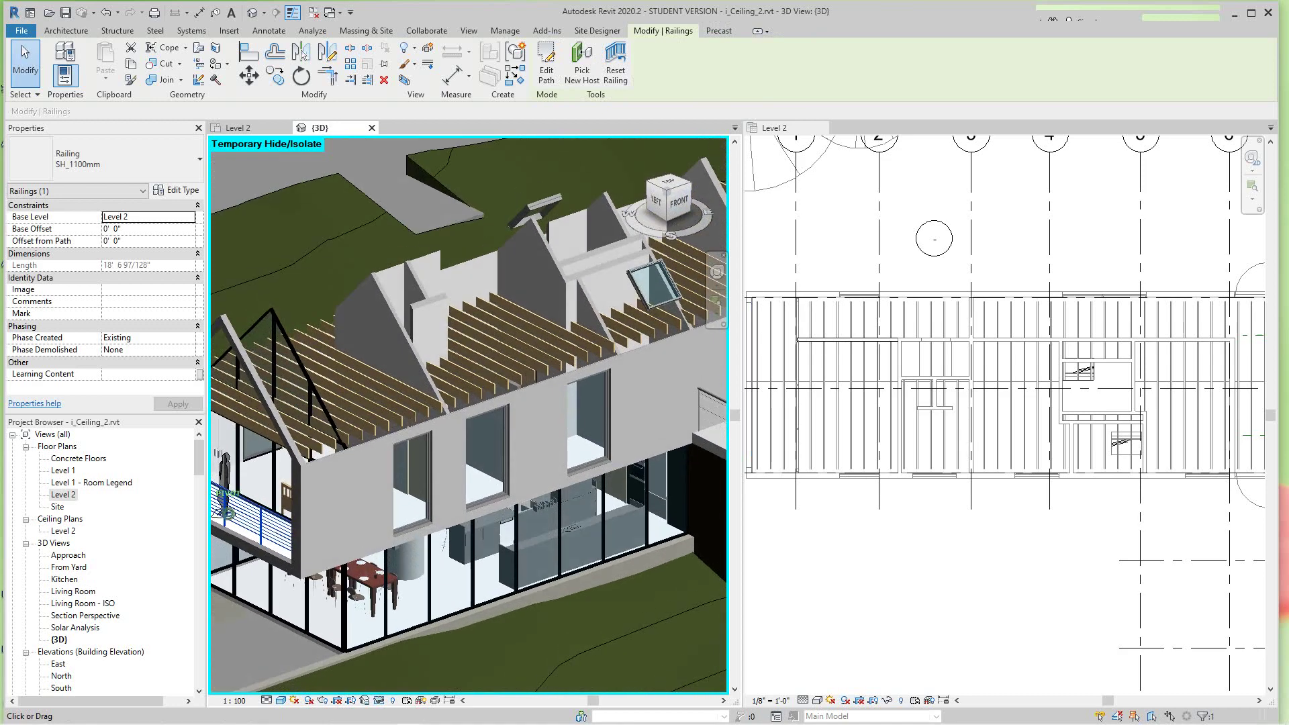
scroll(296, 424, up, 6)
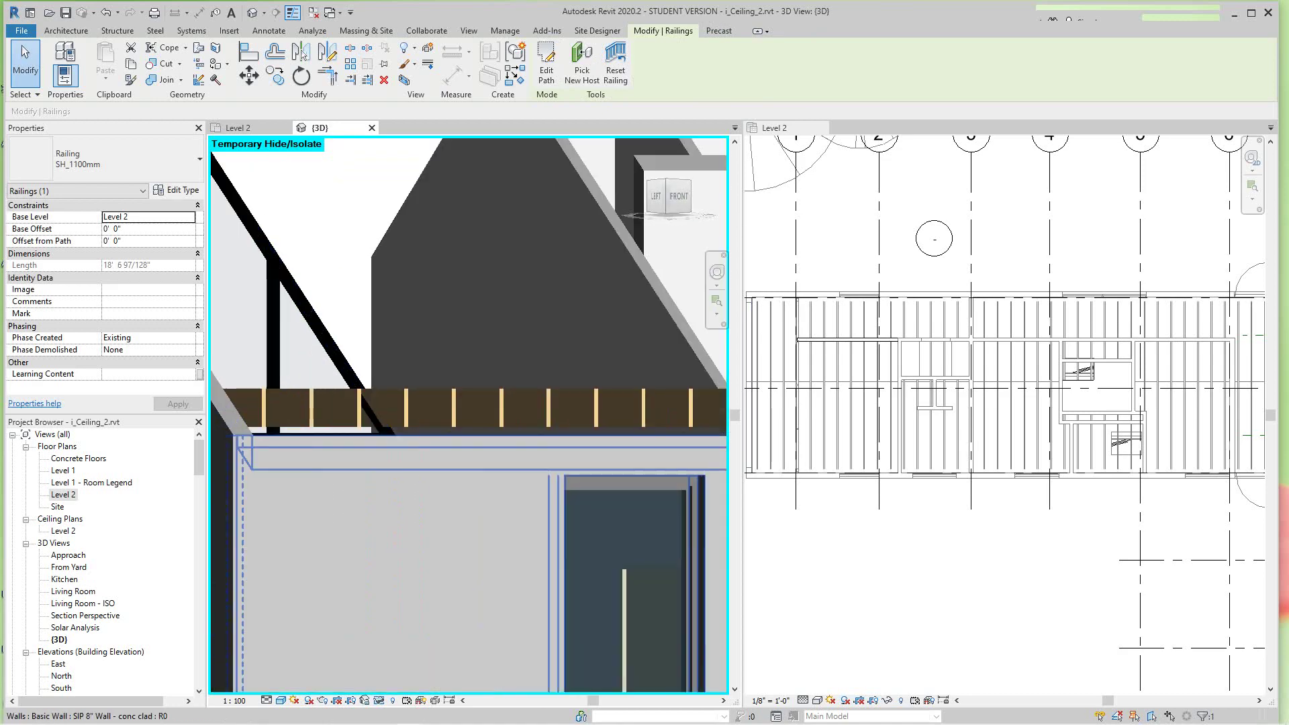
click(329, 376)
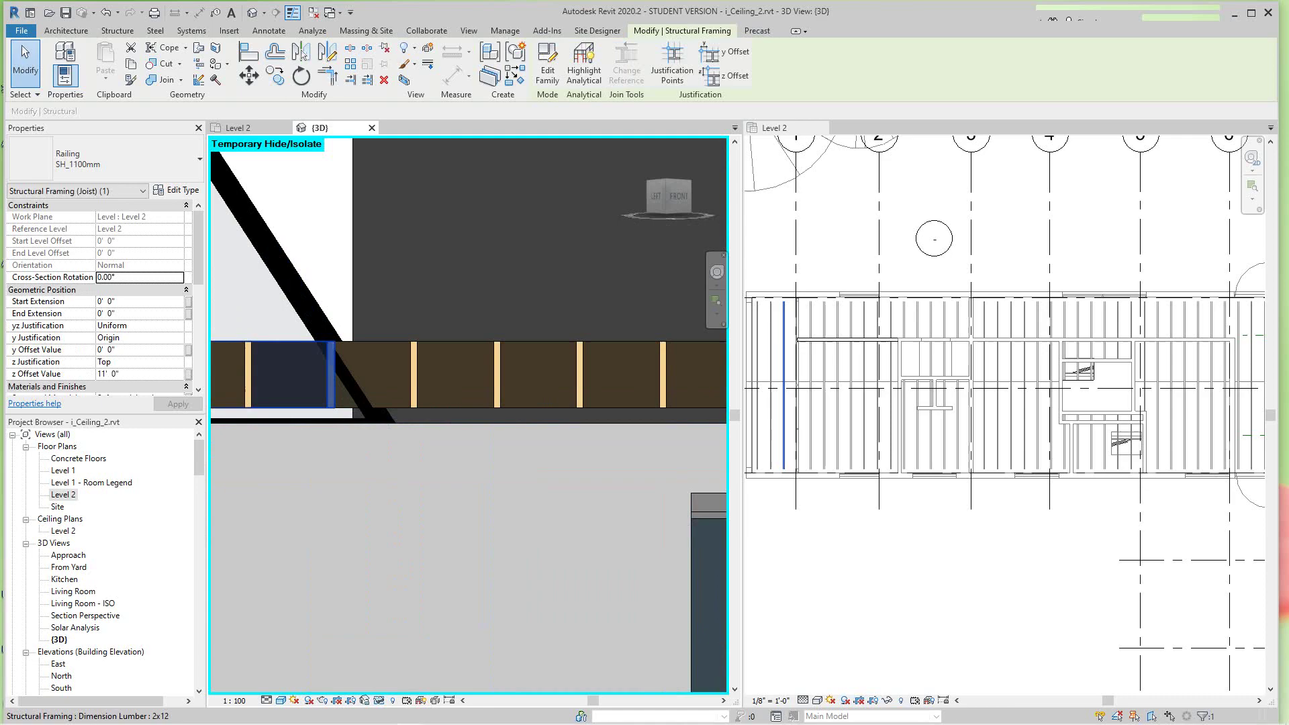
scroll(329, 376, down, 3)
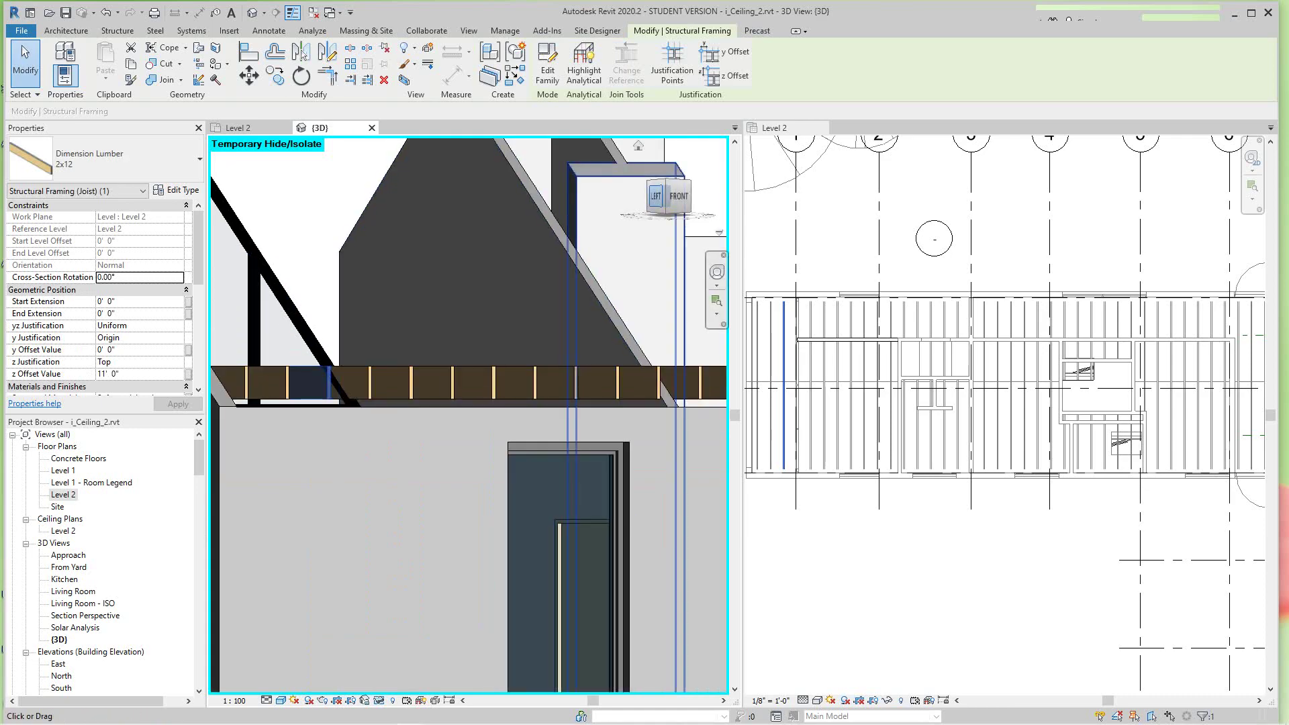
drag(658, 196, 666, 221)
scroll(401, 423, down, 5)
scroll(336, 429, down, 2)
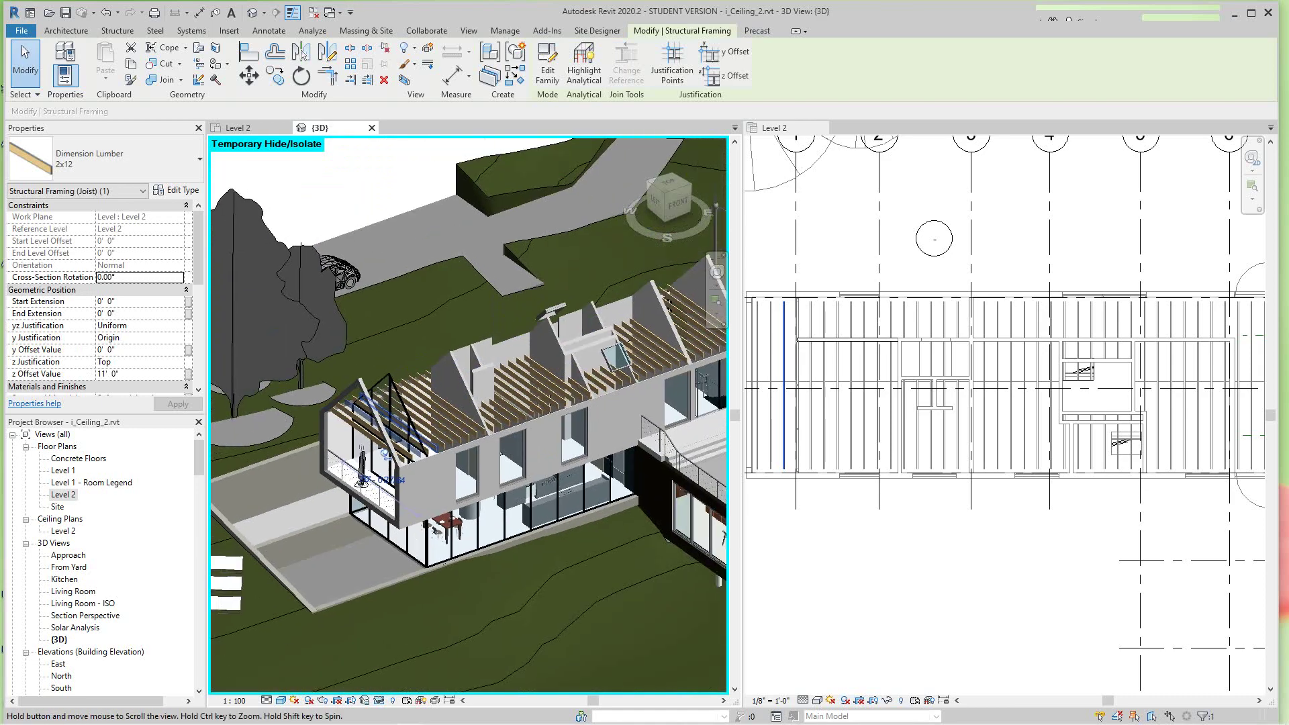
Select the whole beam system and set its elevation from level to 10' 3".
scroll(330, 432, up, 3)
key(Tab)
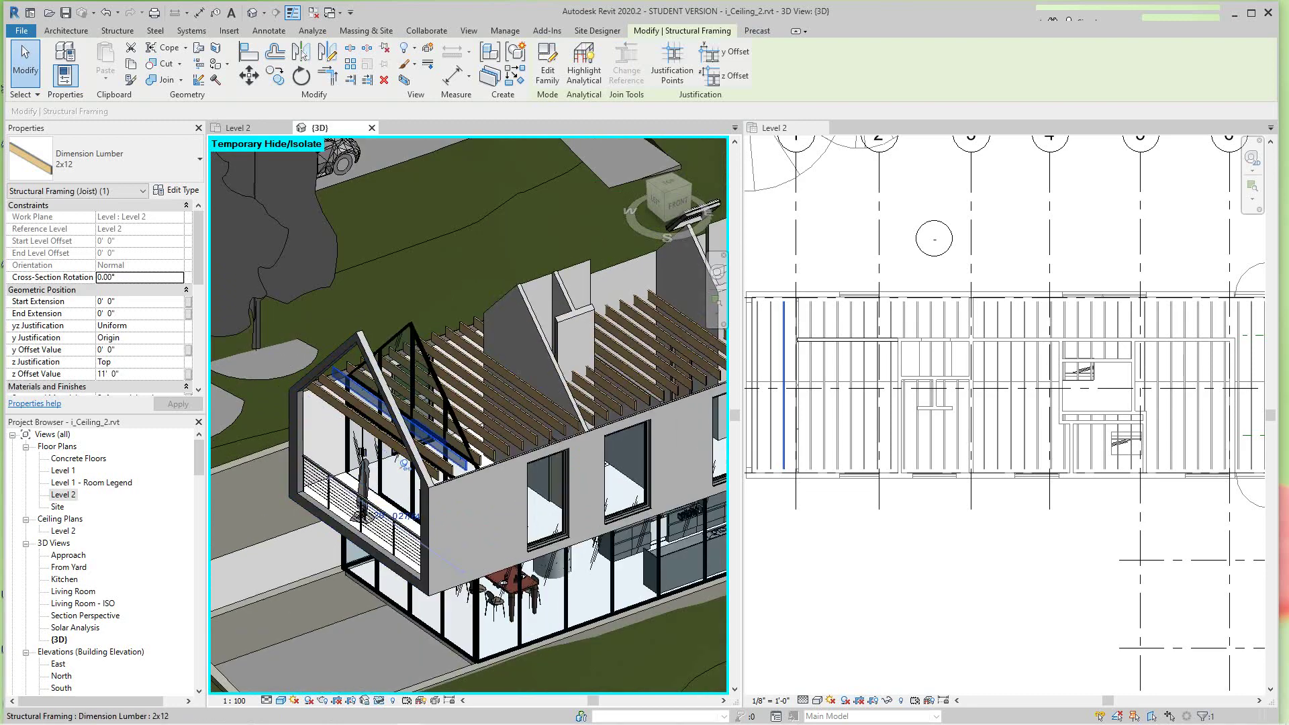
click(403, 462)
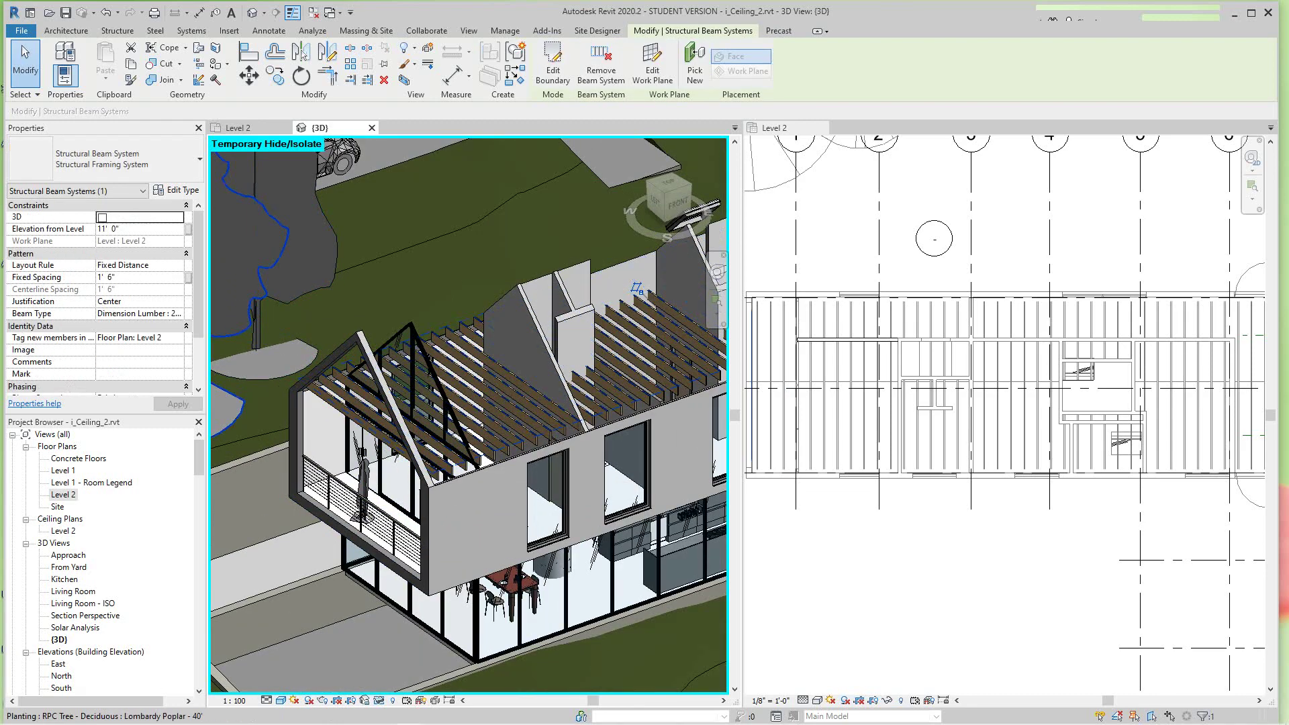
click(100, 229)
text(6)
key(Tab)
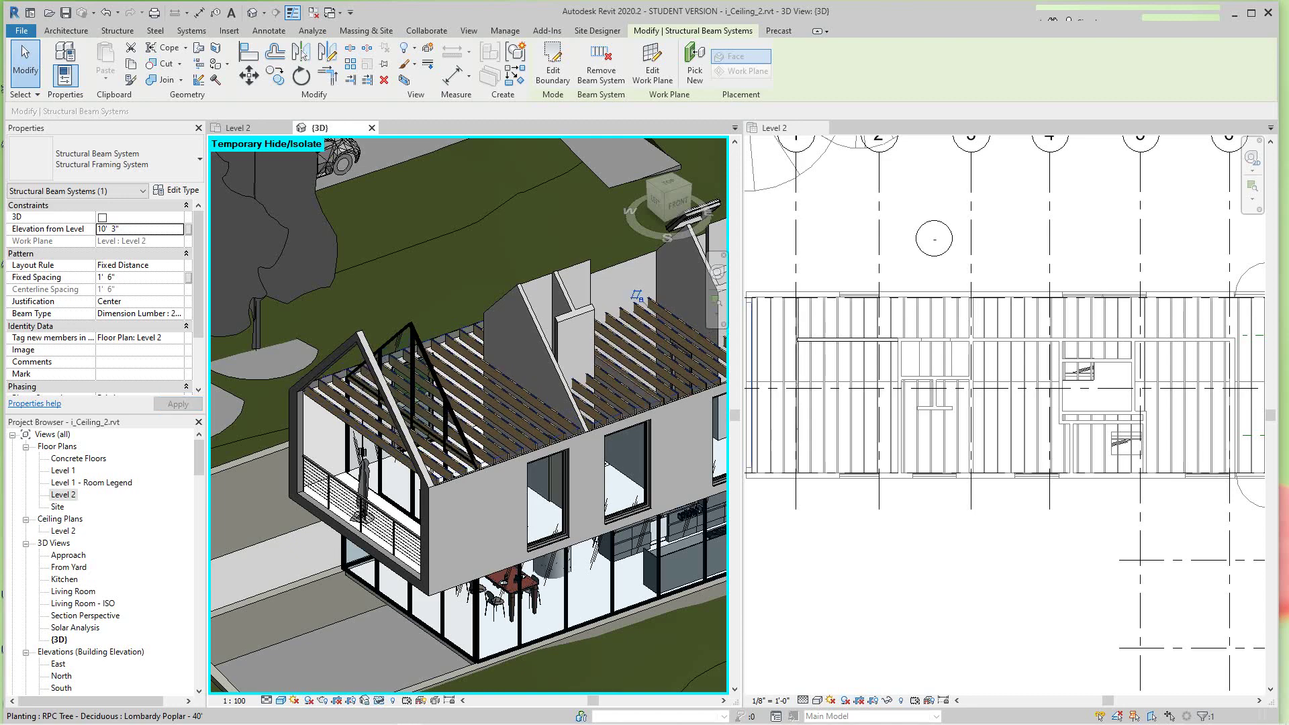
Examine the repositioned joists in the 3D view and in the Level 2 reflected ceiling plan.
scroll(479, 447, down, 3)
scroll(550, 476, down, 1)
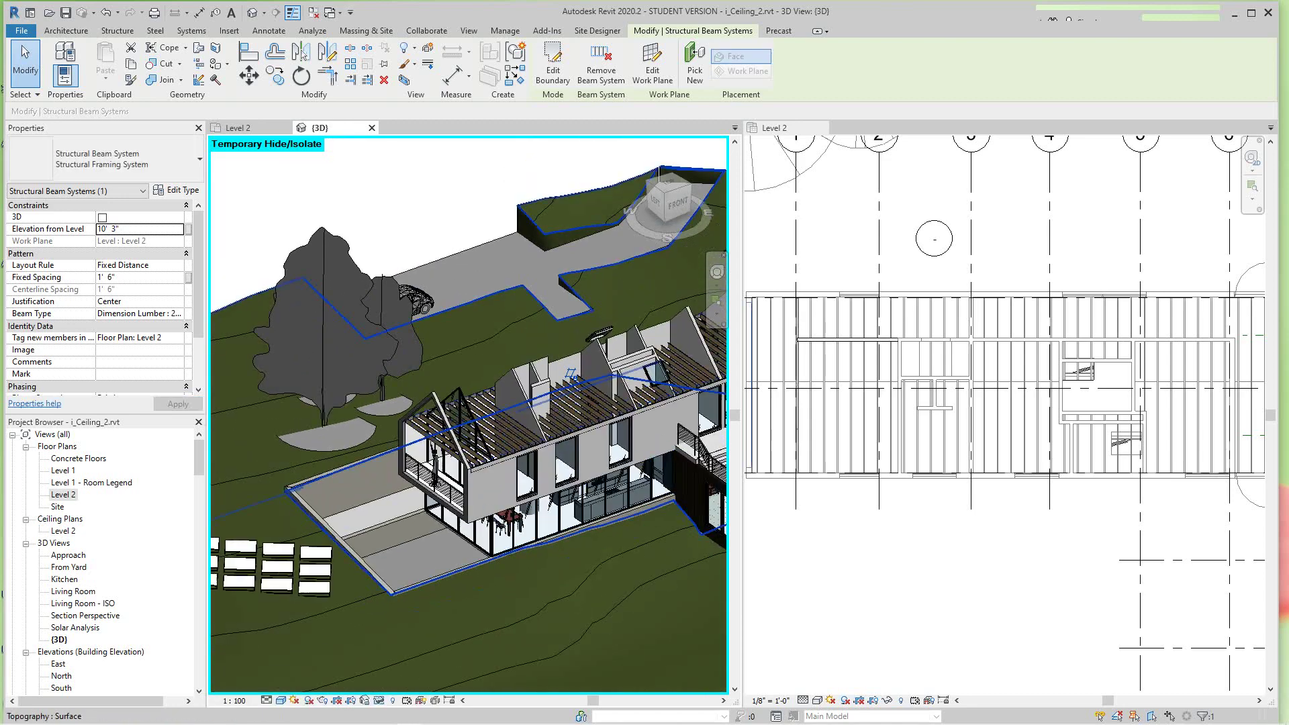
scroll(499, 467, up, 2)
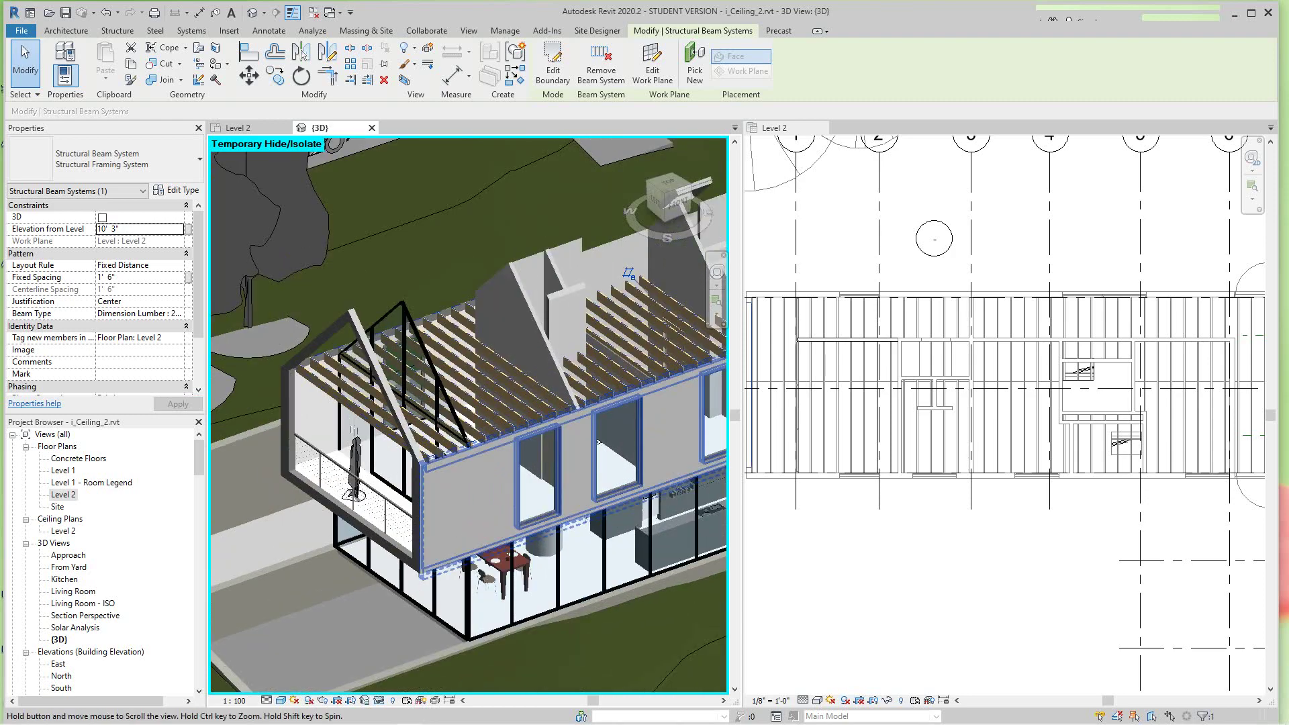
scroll(972, 536, down, 2)
scroll(459, 399, down, 3)
middle_drag(459, 399, 485, 433)
scroll(484, 427, down, 1)
scroll(953, 483, up, 5)
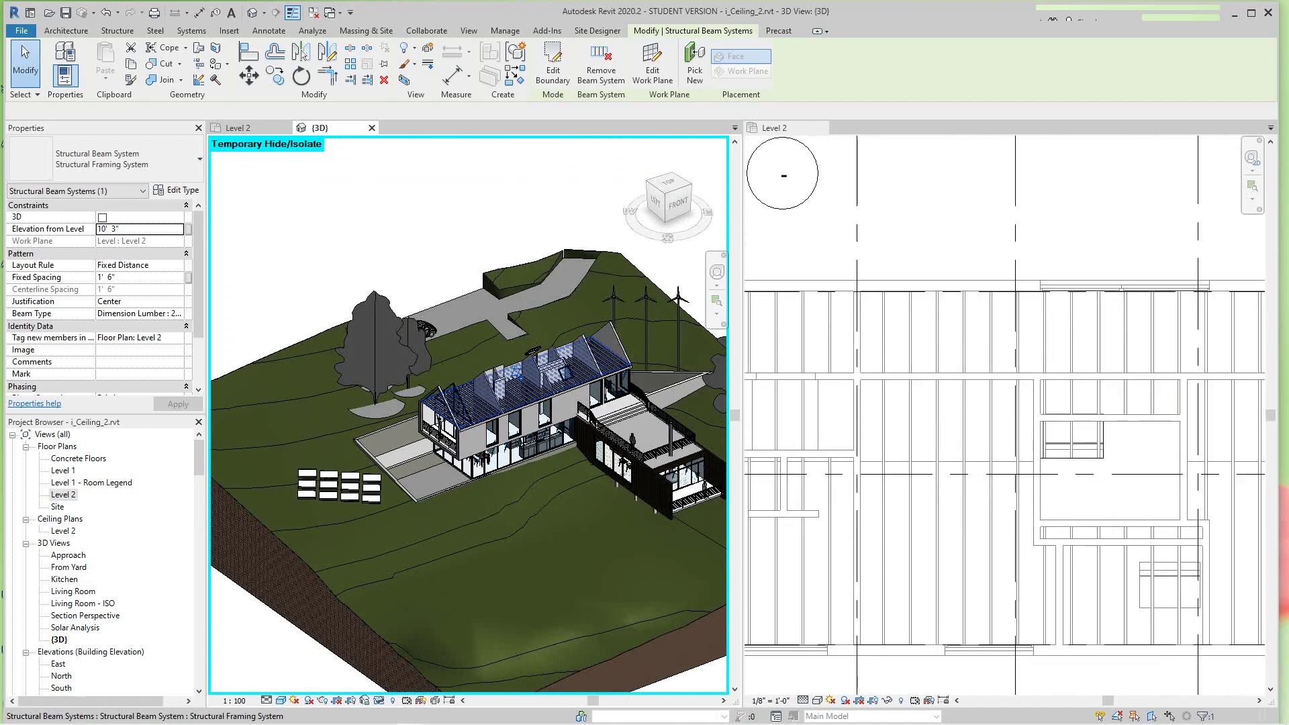
scroll(1062, 414, down, 2)
scroll(1074, 409, up, 1)
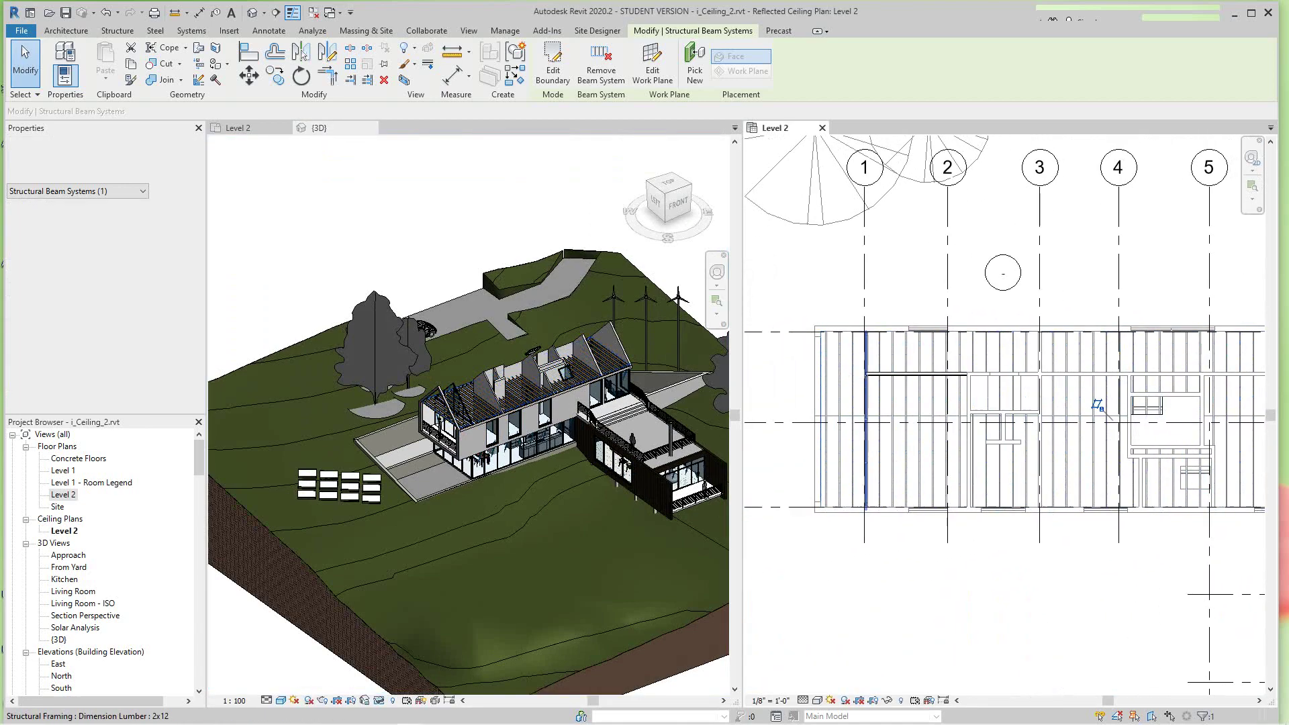
scroll(470, 402, down, 1)
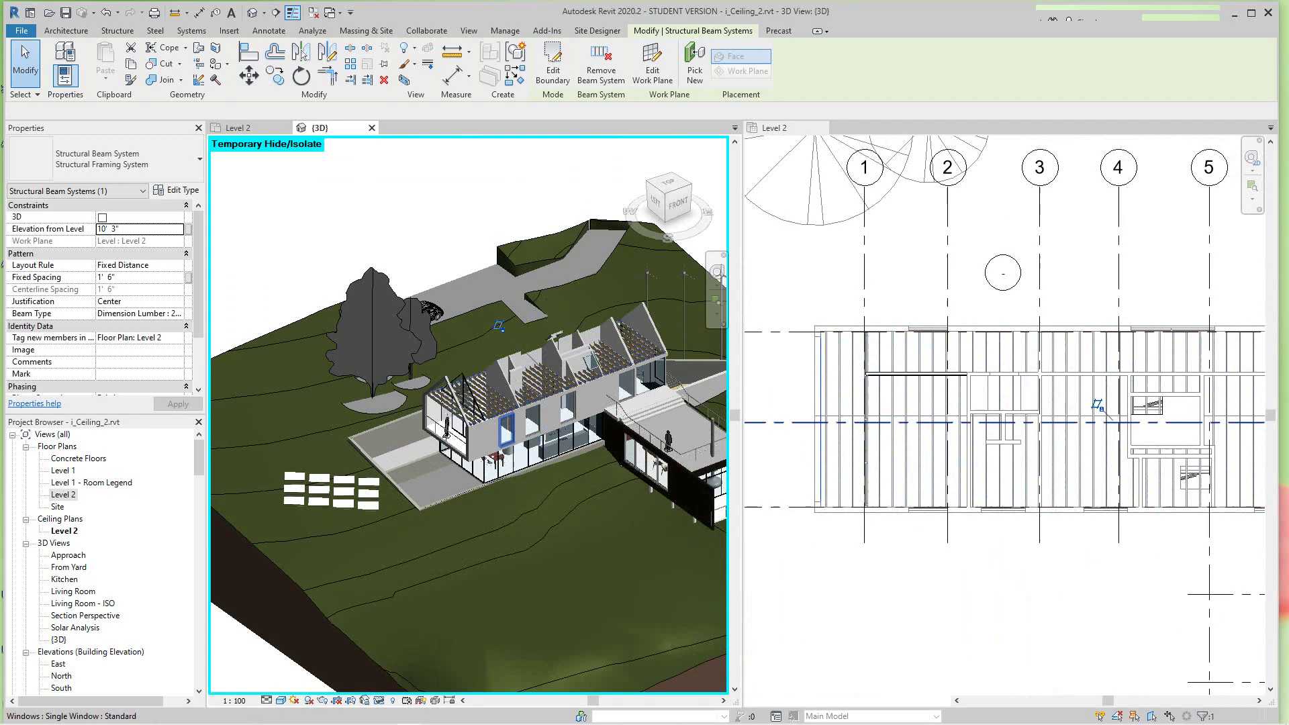
scroll(498, 326, up, 2)
scroll(498, 326, up, 2)
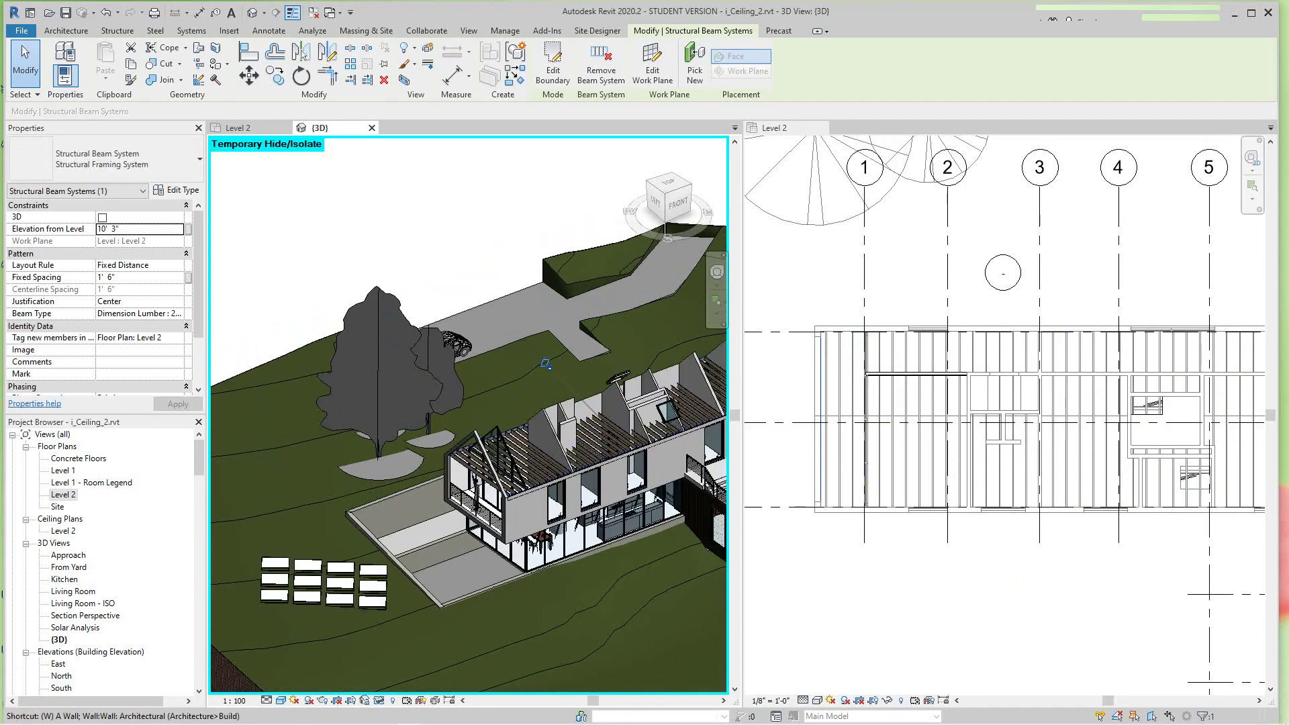
Tile all open views with their contents zoomed to fit, and close the Level 2 floor plan view.
key(w)
key(t)
key(z)
key(a)
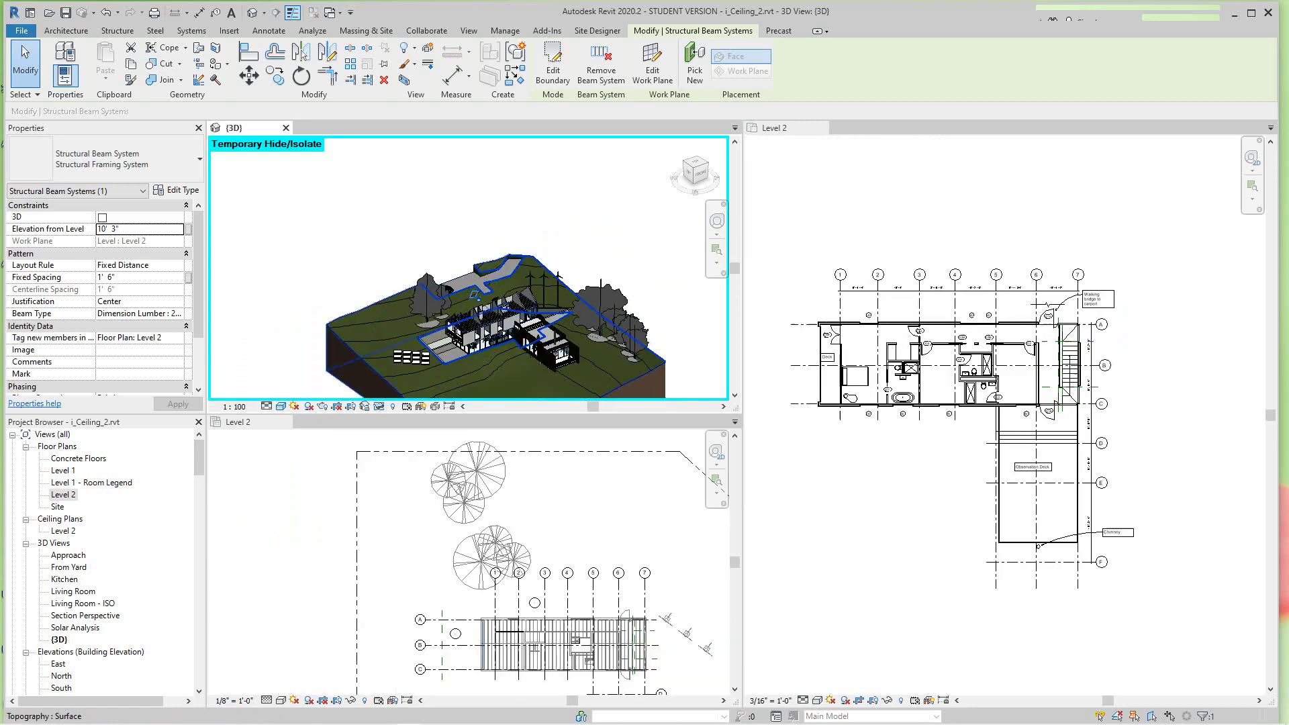
click(821, 127)
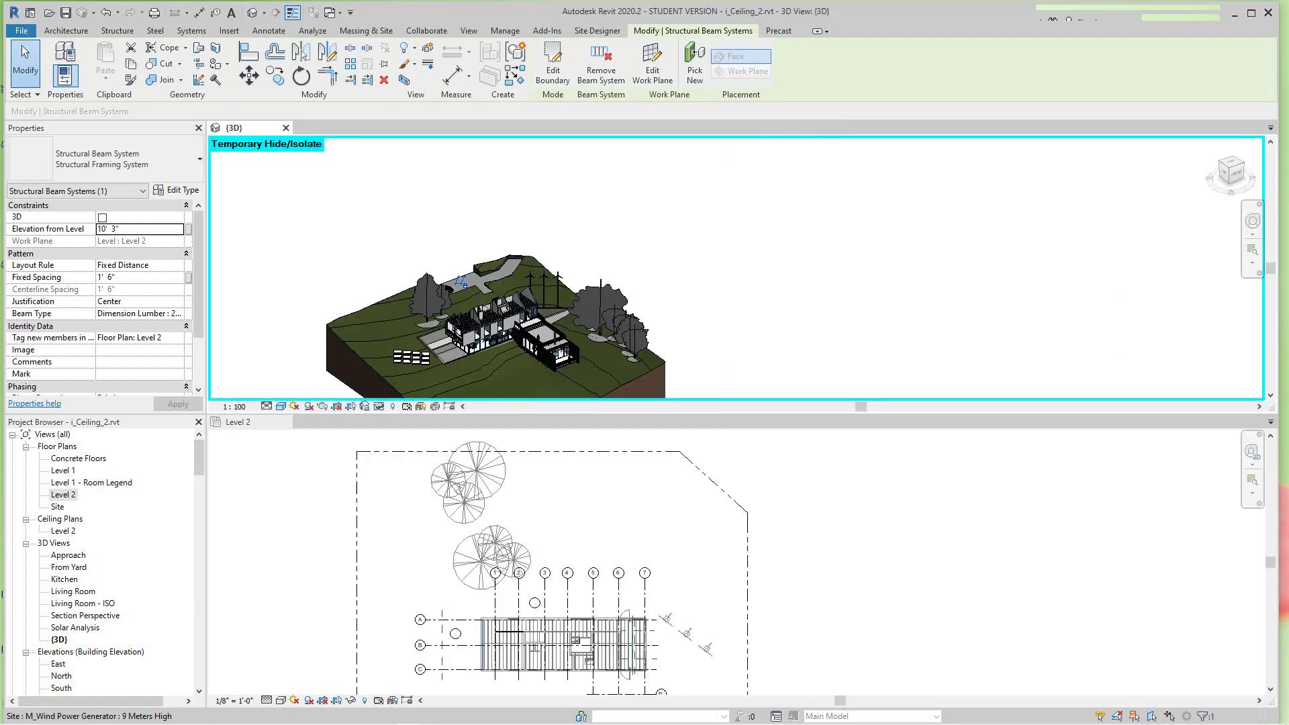
mouse_move(582, 720)
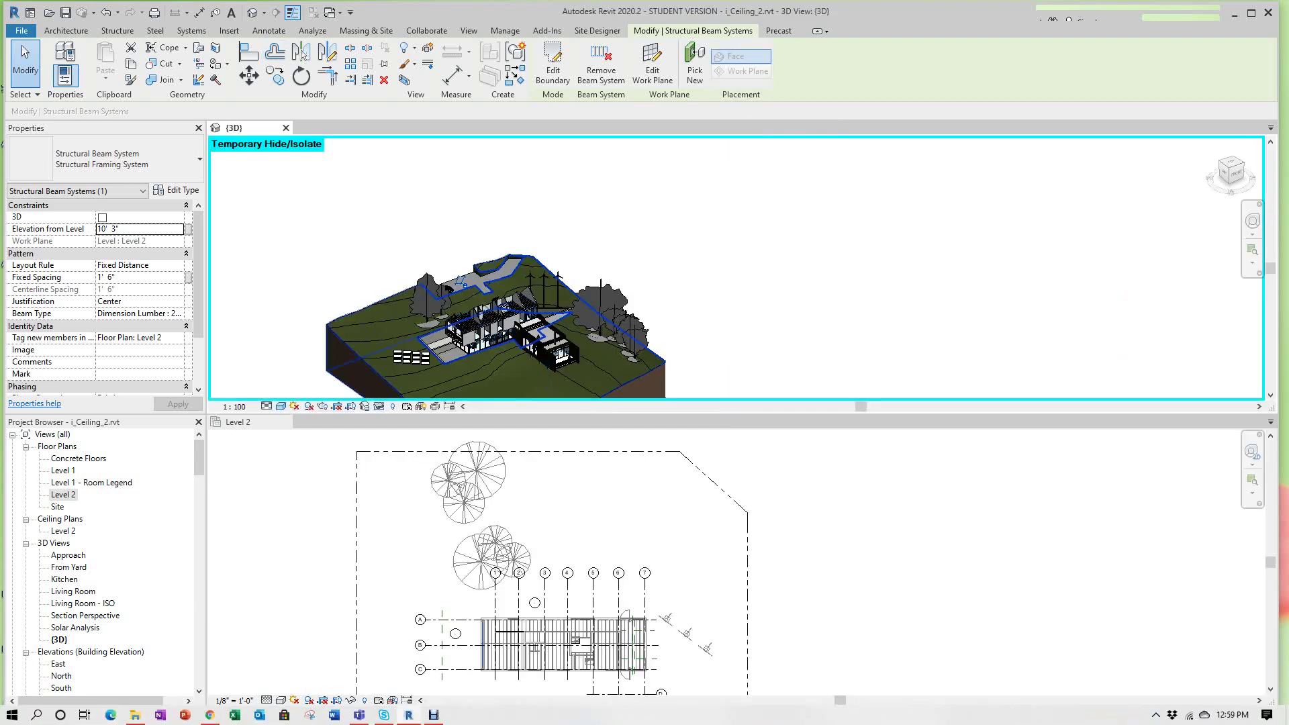